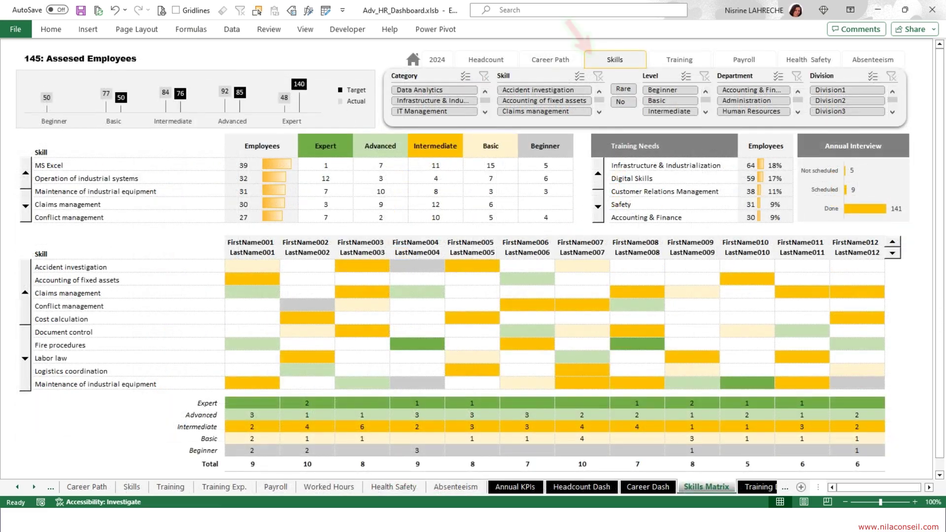
Step: View the Training dashboard and the Payroll dashboard
left_click(679, 60)
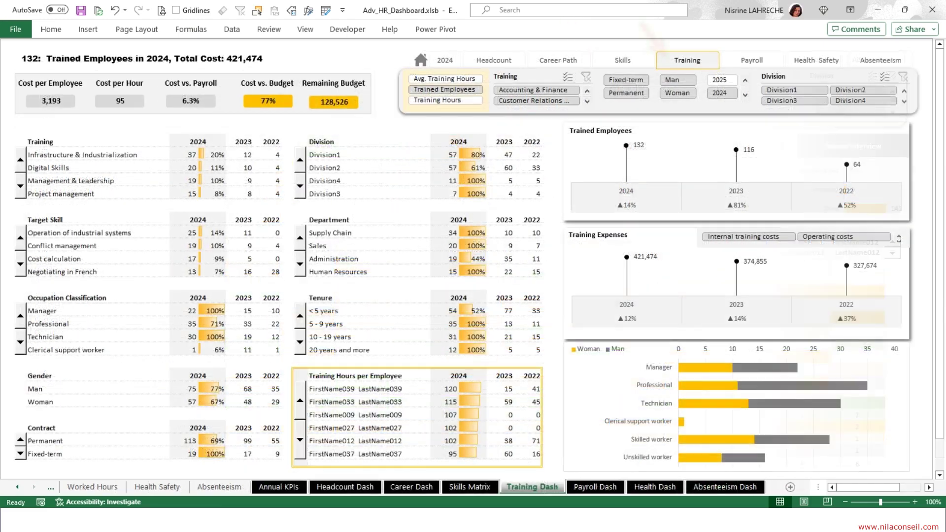
left_click(752, 59)
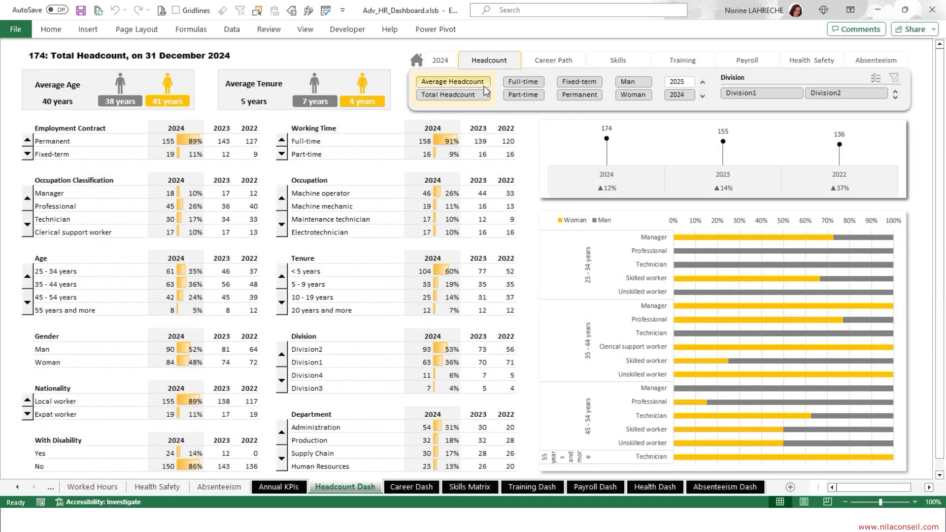
Step: Show the headcount figures as average and again as total, and filter them to part-time employees before restoring both working times
left_click(484, 86)
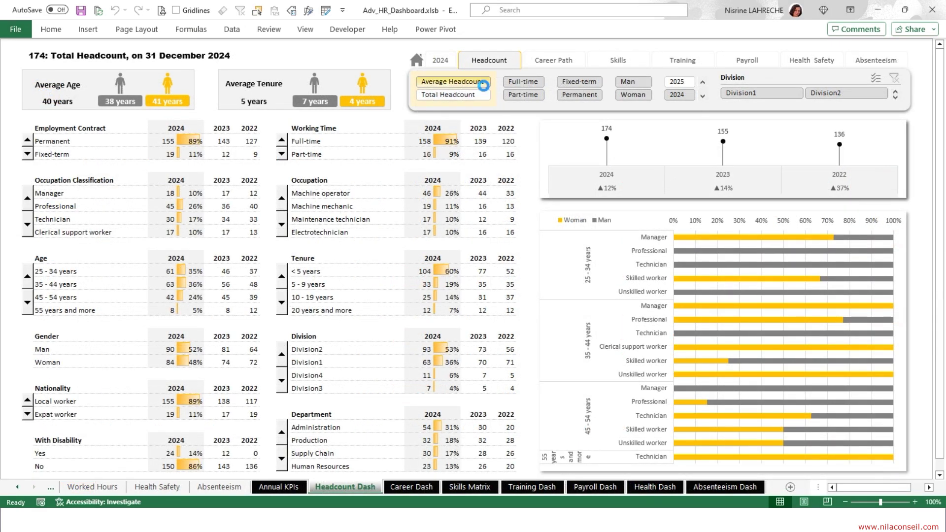
left_click(485, 96)
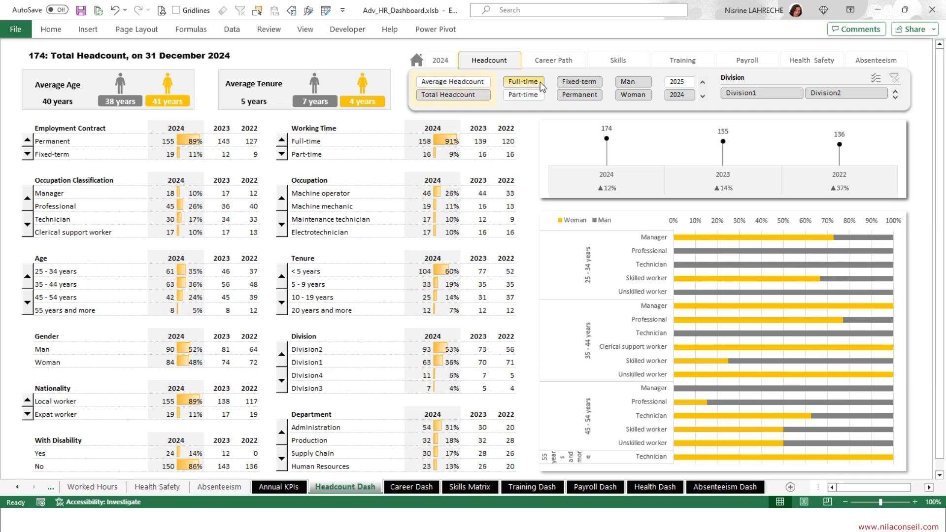
left_click(524, 95)
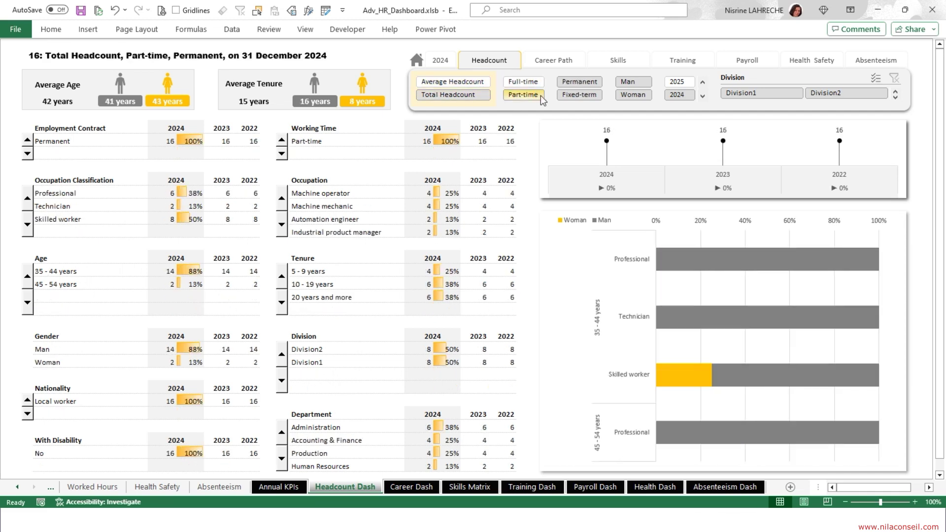
left_click(538, 82)
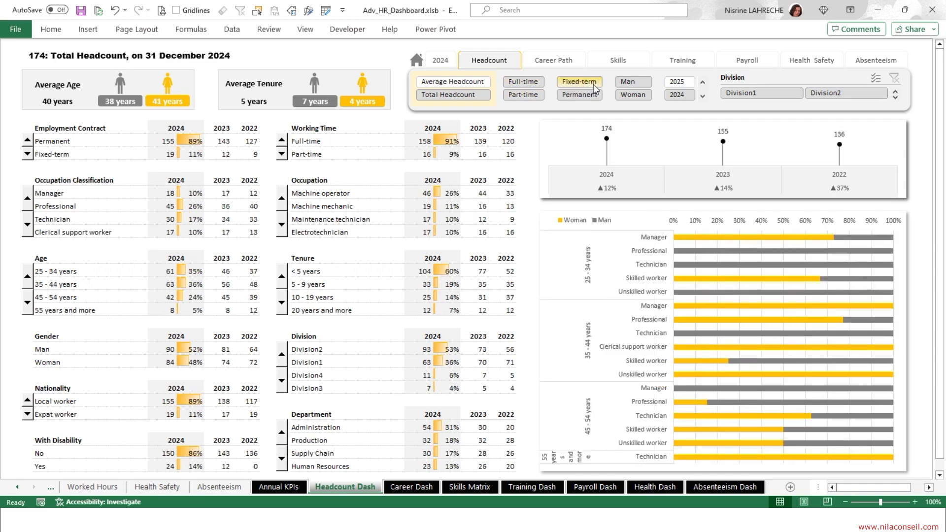
Step: Filter the headcount to permanent contracts, restore both contract kinds, and try the Man and Woman filters
left_click(600, 86)
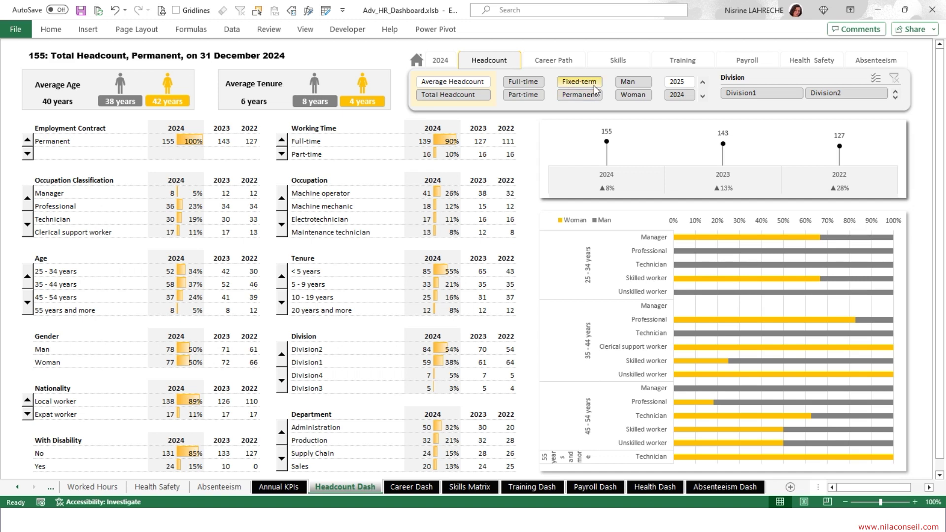
left_click(593, 85)
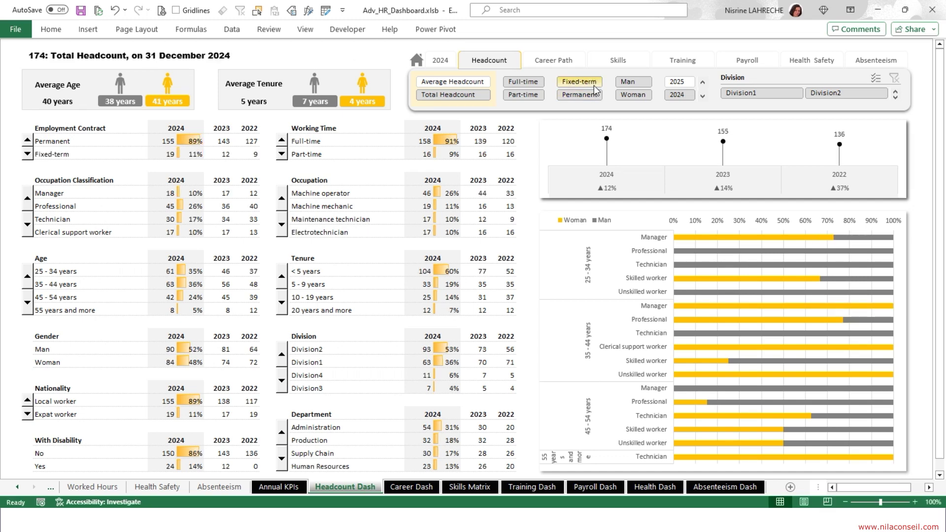
left_click(639, 83)
left_click(640, 95)
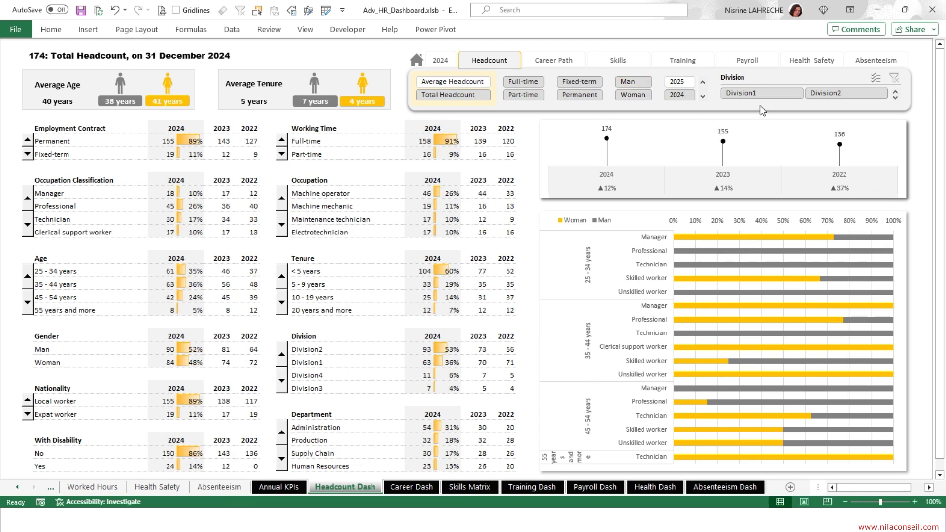
Step: Filter the headcount by Division1 and by Division2, and clear the division filter
left_click(767, 91)
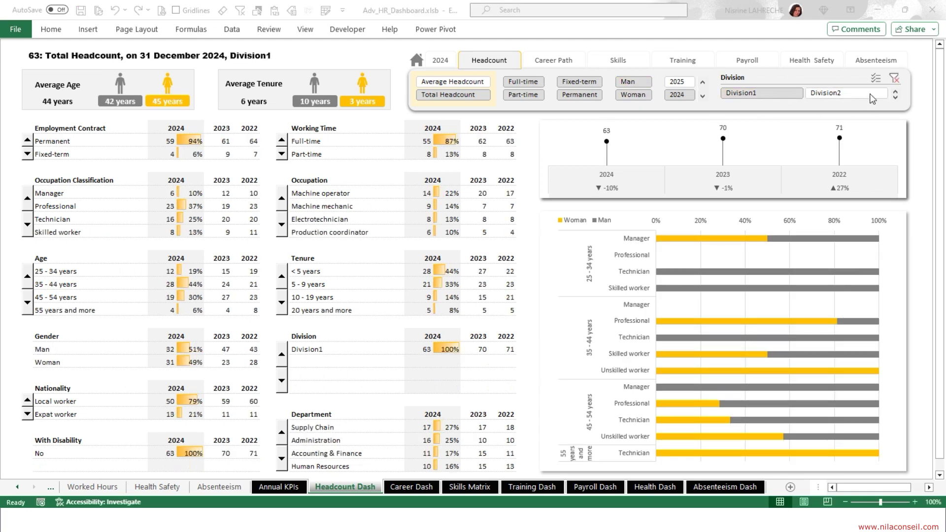
left_click(872, 96)
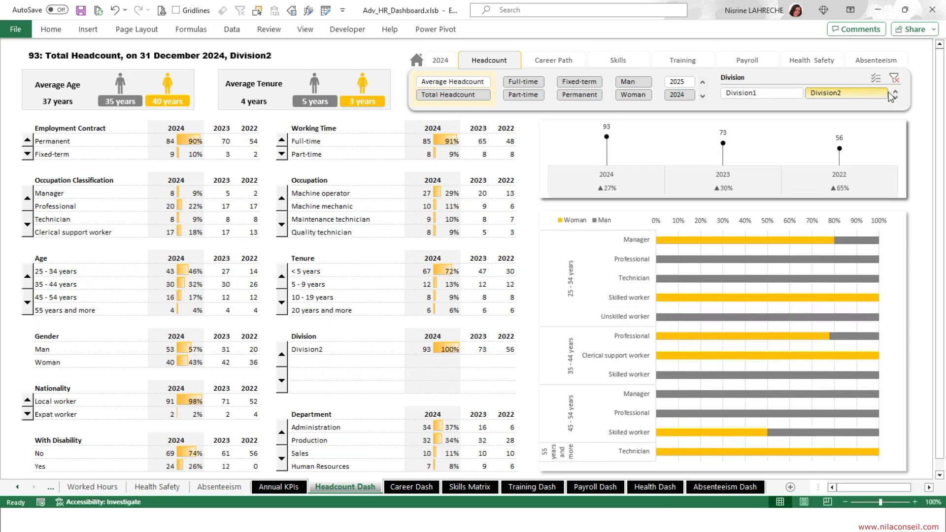
left_click(894, 78)
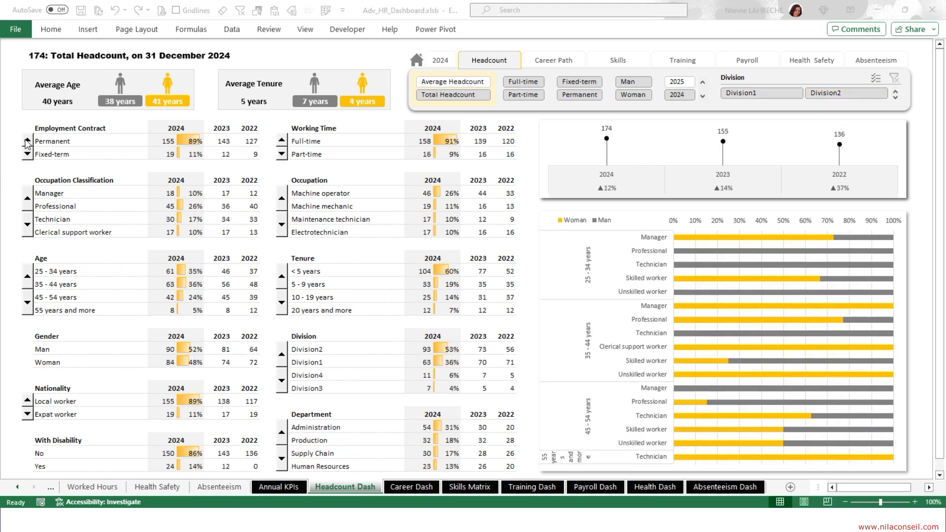
Step: Examine the headcount rows by employment contract, working time, occupation classification, age and nationality
left_click(27, 155)
left_click(27, 142)
left_click(282, 154)
left_click(282, 141)
left_click(28, 227)
left_click(29, 226)
left_click(29, 199)
left_click(28, 199)
left_click(27, 303)
left_click(28, 278)
left_click(28, 415)
left_click(28, 401)
Step: Examine the headcount rows by occupation, tenure, division and department
left_click(285, 198)
left_click(285, 198)
left_click(284, 225)
left_click(284, 225)
left_click(282, 301)
left_click(282, 276)
left_click(281, 380)
left_click(281, 354)
left_click(281, 433)
left_click(281, 434)
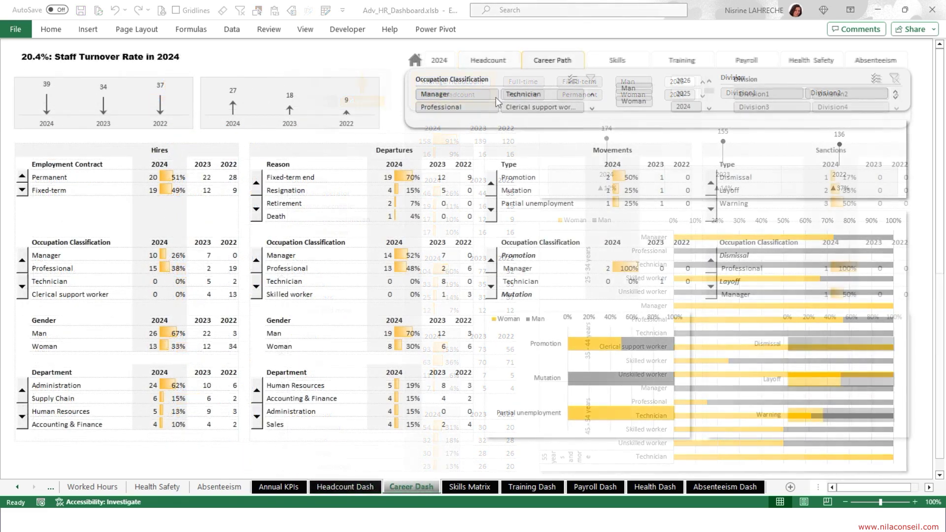
Step: Filter the Career Path dashboard by the Manager and Professional classifications, and by gender with both genders restored at the end
left_click(486, 95)
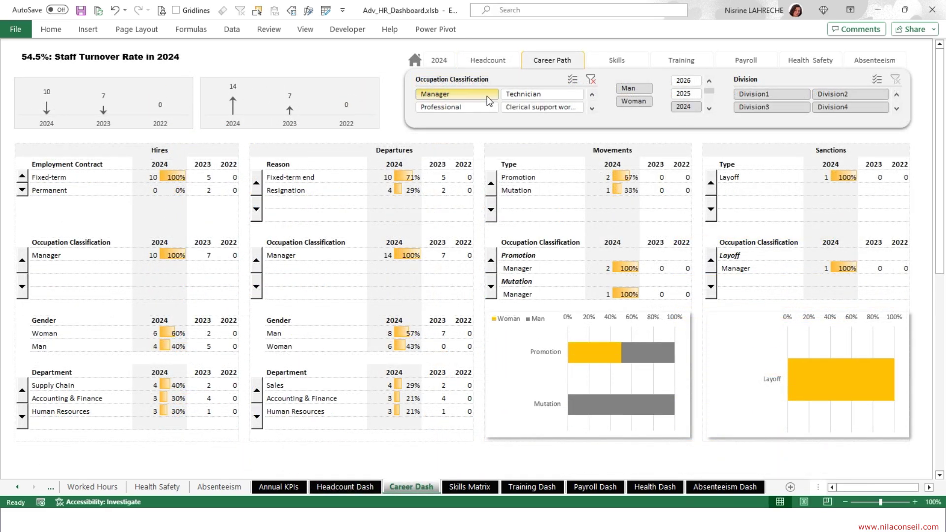
left_click(486, 106)
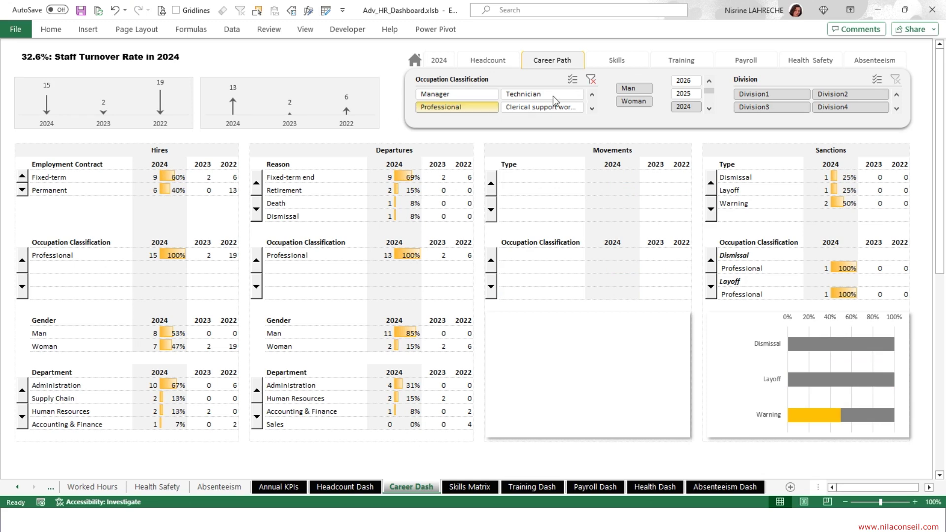
left_click(651, 89)
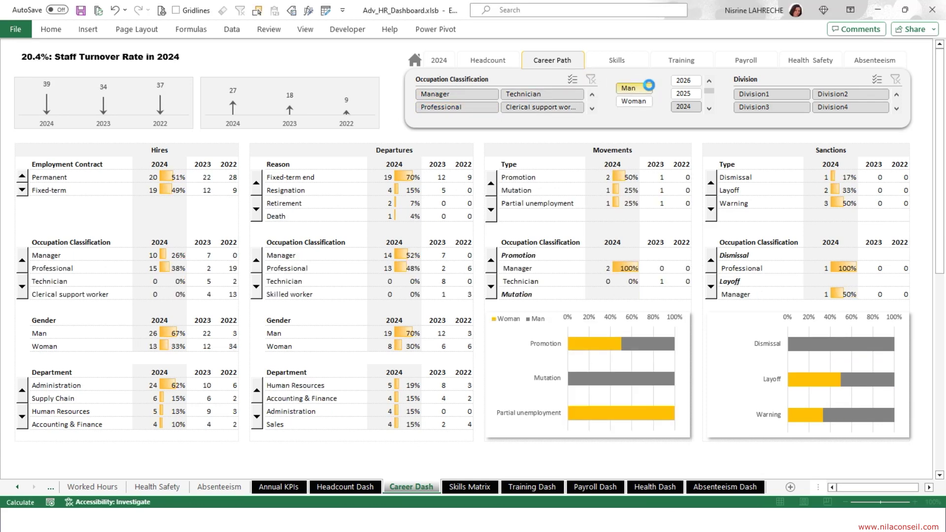
left_click(649, 102)
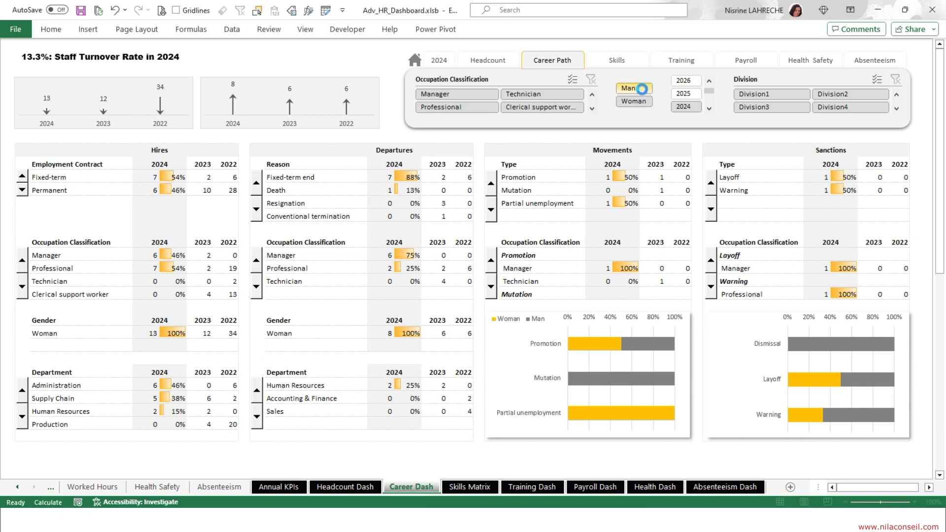
left_click(644, 92)
Step: Filter the career data by Division1 and by Division2, and clear the division filter
left_click(774, 94)
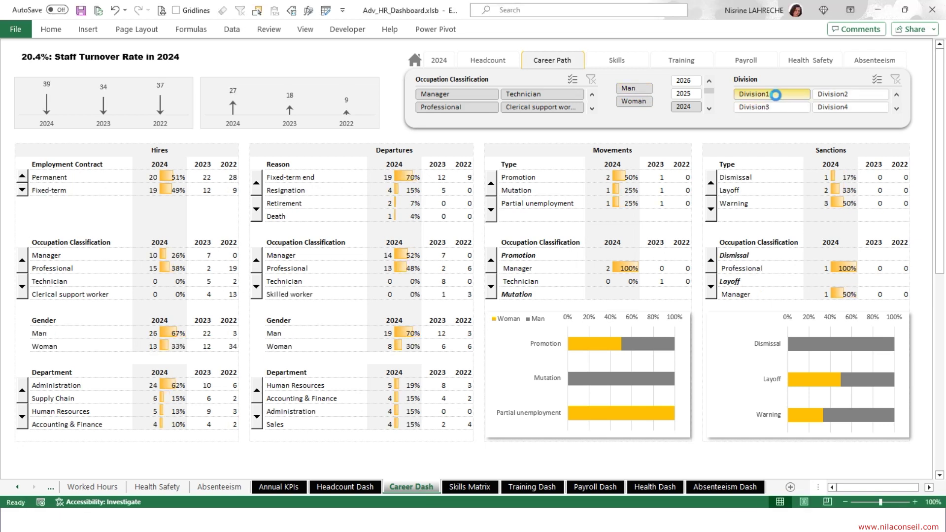
left_click(857, 96)
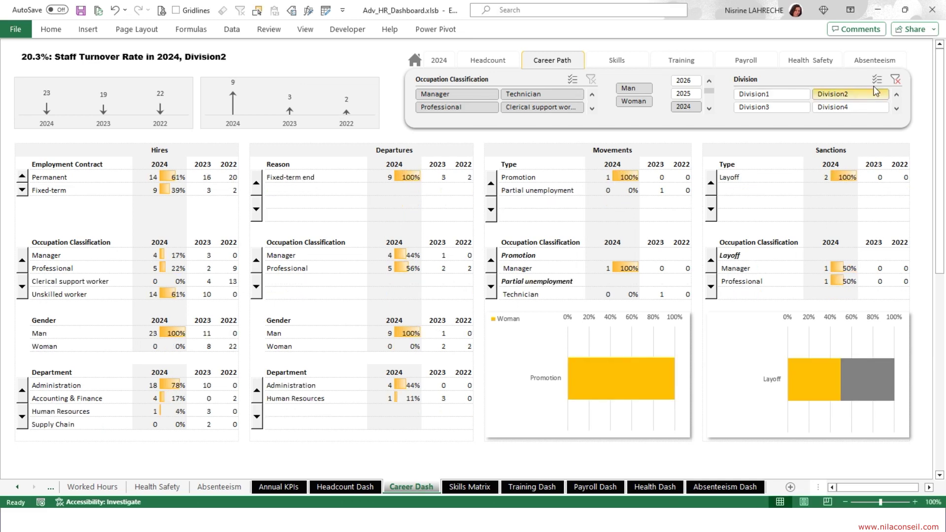
left_click(895, 80)
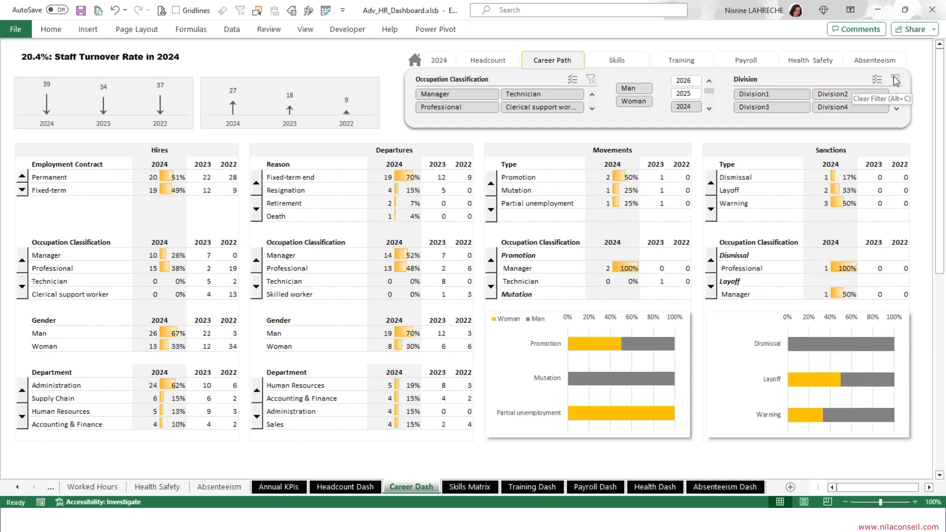
Step: Examine the hires by employment contract, occupation classification and department
left_click(23, 190)
left_click(23, 178)
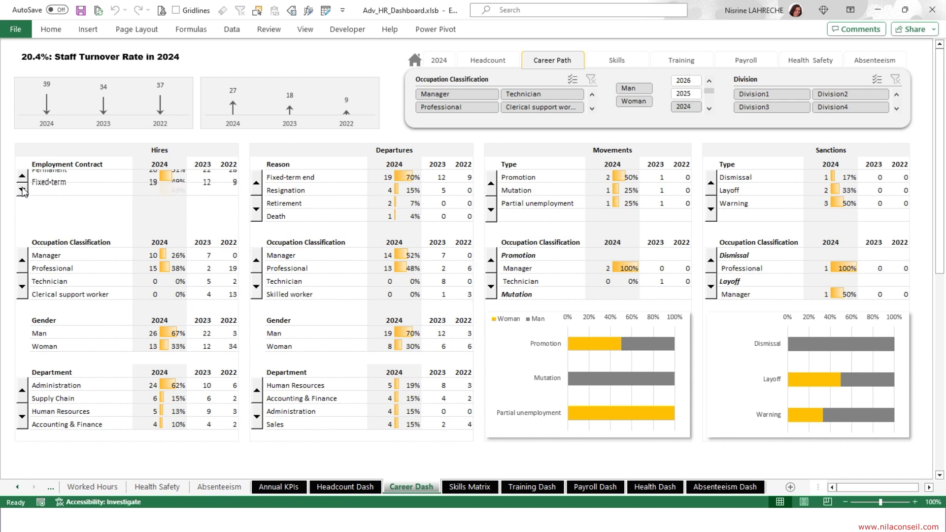
left_click(23, 287)
left_click(22, 287)
left_click(22, 260)
left_click(22, 260)
left_click(21, 387)
left_click(21, 387)
left_click(23, 413)
left_click(23, 412)
Step: Examine the departures by reason, occupation classification and department
left_click(259, 185)
left_click(256, 210)
left_click(256, 183)
left_click(256, 183)
left_click(256, 285)
left_click(257, 261)
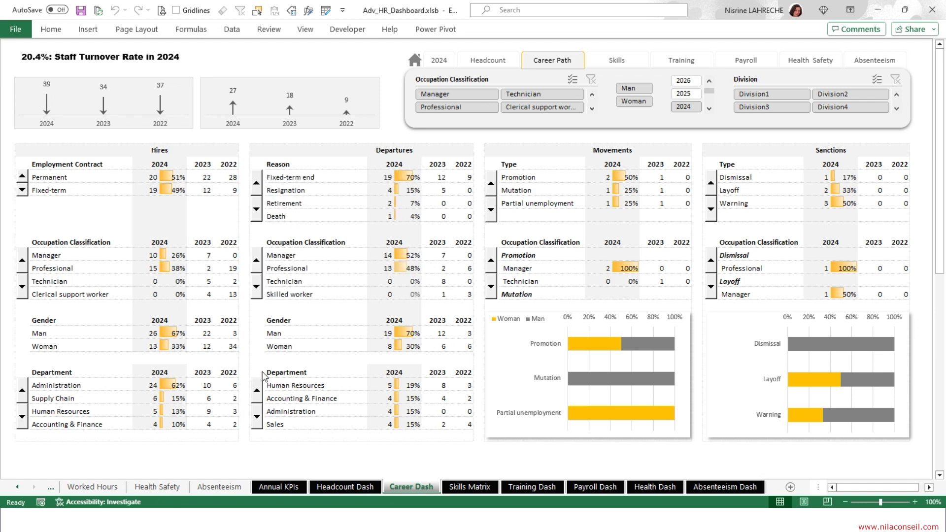
left_click(257, 416)
left_click(257, 390)
Step: Examine the movements by kind, such as promotion and mutation, and by occupation classification
left_click(490, 209)
left_click(490, 183)
left_click(491, 285)
left_click(491, 285)
left_click(491, 285)
left_click(491, 261)
left_click(491, 261)
left_click(491, 261)
Step: Examine the sanctions by kind and by occupation classification
left_click(708, 208)
left_click(712, 256)
left_click(711, 257)
left_click(712, 257)
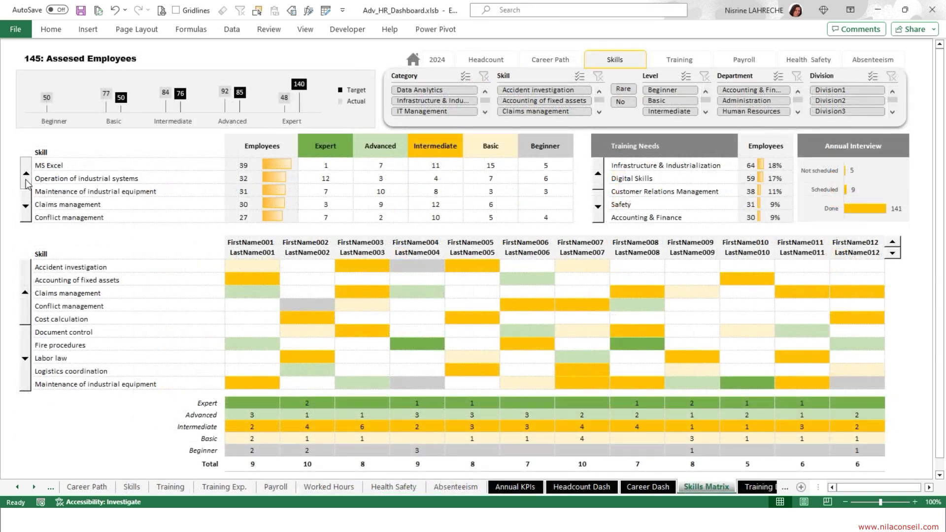
Step: Browse the skills in the Skills dashboard table that counts employees by proficiency level
left_click(26, 179)
left_click(26, 180)
left_click(26, 181)
left_click(25, 205)
left_click(26, 205)
left_click(26, 205)
Step: Browse the skill rows of the employee skills matrix
left_click(27, 272)
left_click(27, 272)
left_click(27, 272)
left_click(26, 344)
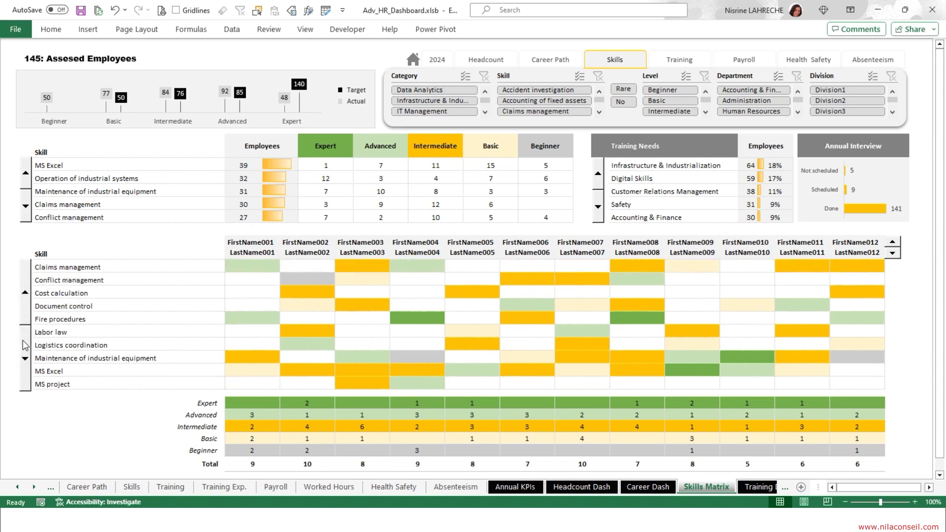
left_click(26, 343)
left_click(25, 343)
Step: Browse the employee columns of the skills matrix
left_click(894, 242)
left_click(894, 242)
left_click(894, 242)
left_click(894, 253)
left_click(894, 254)
left_click(894, 254)
Step: Browse the list of training needs and the employees concerned
left_click(598, 203)
left_click(599, 203)
left_click(598, 203)
left_click(597, 173)
left_click(598, 174)
left_click(598, 173)
Step: Filter the skills by the Data Analytics category and by the Accident investigation skill, clearing each filter again
left_click(472, 91)
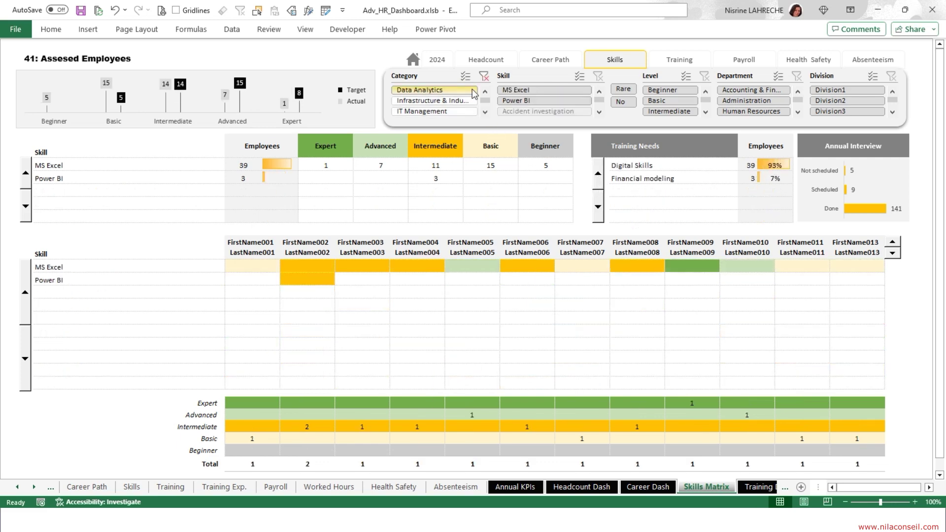
left_click(483, 78)
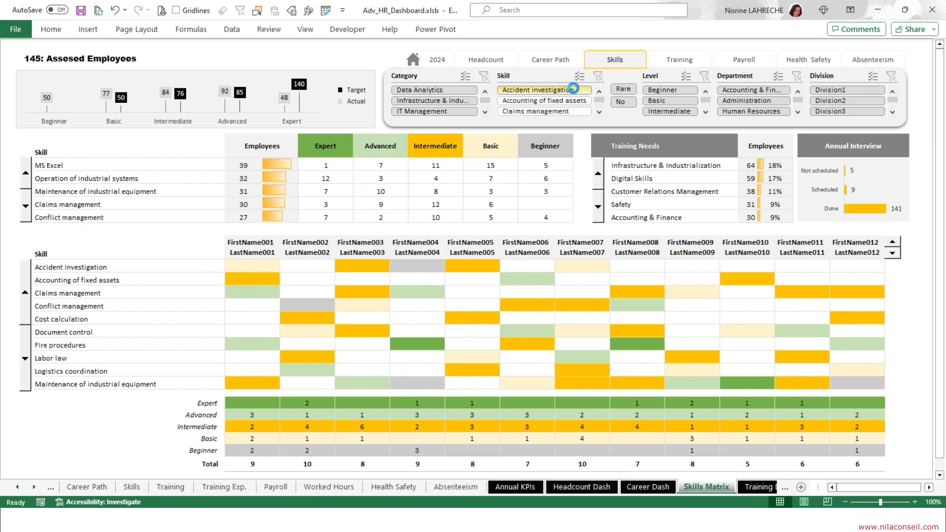
left_click(584, 92)
left_click(597, 77)
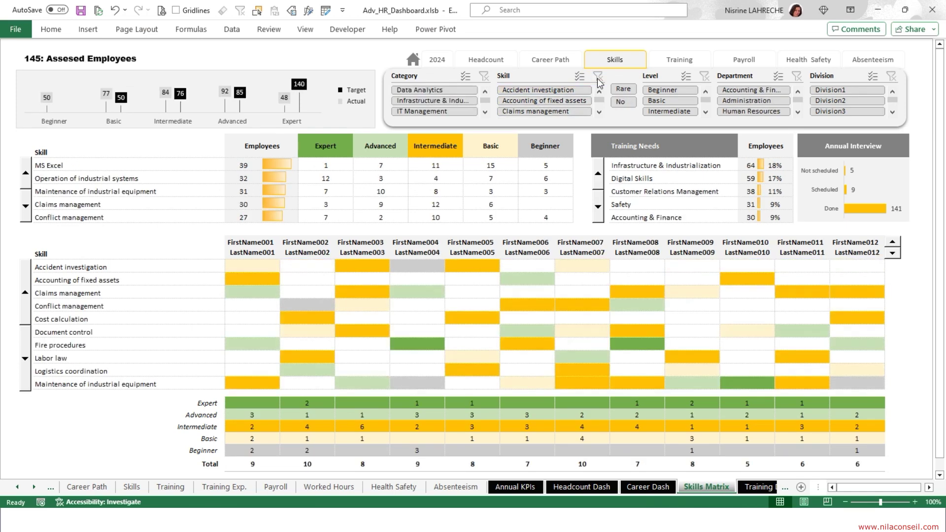
Step: Filter the matrix to rare skills at Expert level, and restore all levels and non-rare skills
left_click(625, 89)
scroll(692, 118, "down", 2)
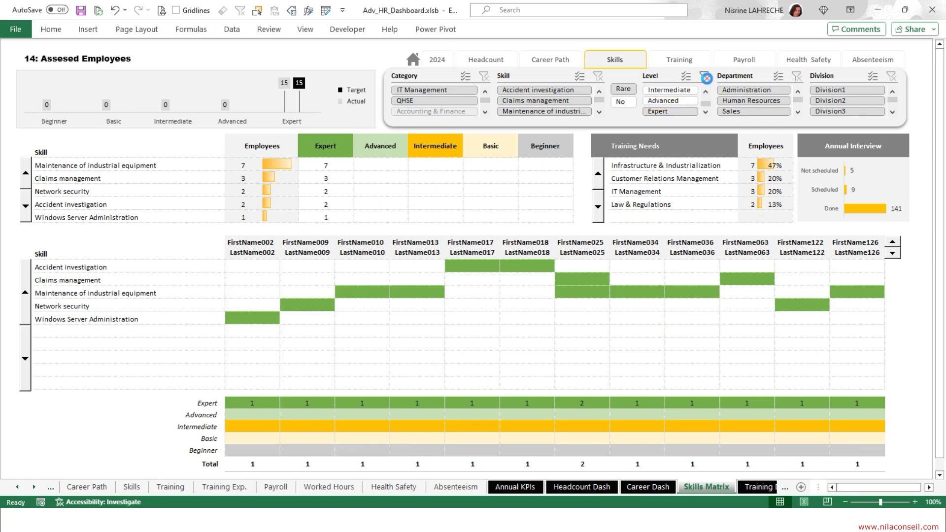
left_click(706, 78)
left_click(631, 104)
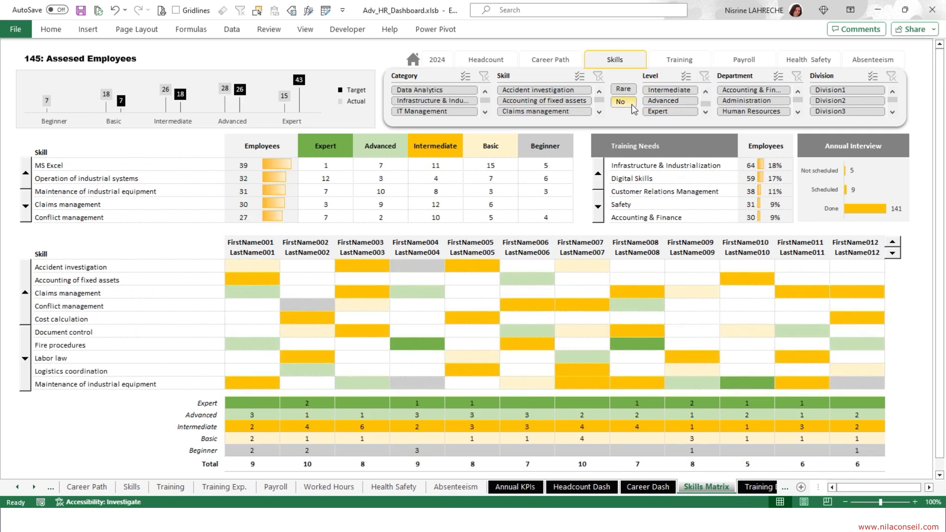
Step: Filter the skills matrix by the Human Resources department and by Division2, clearing each filter again
left_click(773, 112)
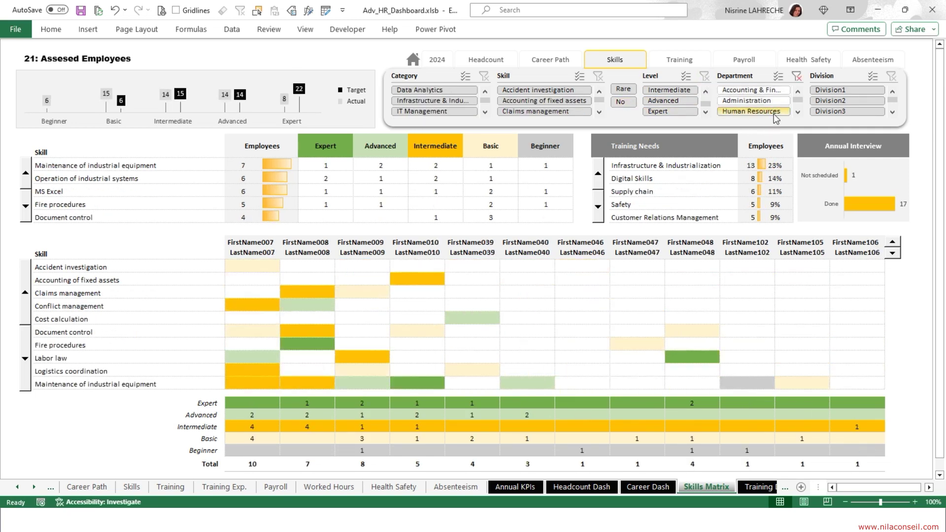
left_click(797, 77)
left_click(869, 101)
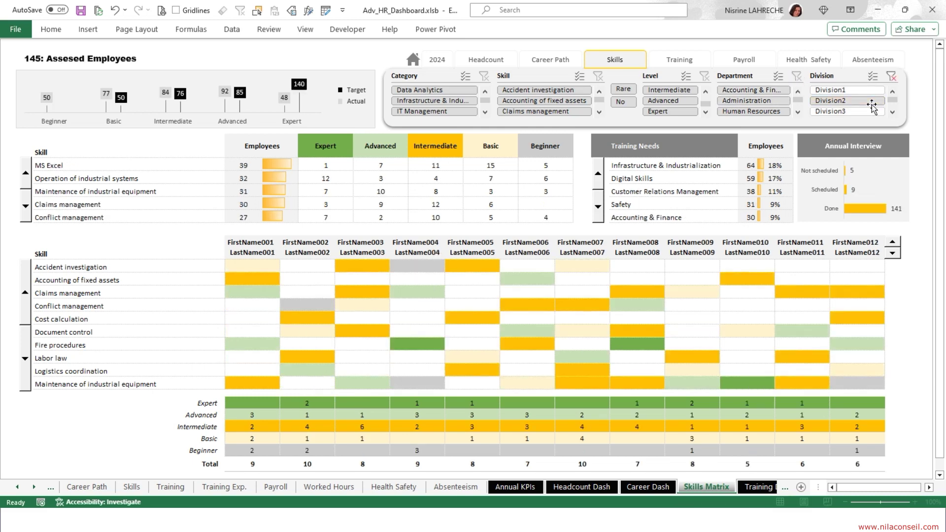
left_click(891, 76)
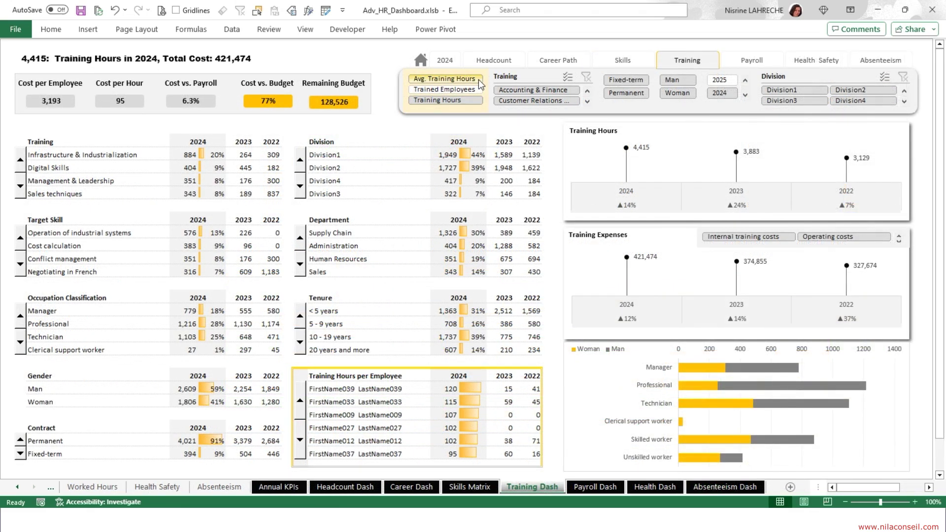
Step: Show the training figures as trained employees and as training hours, and filter the hours to Digital Skills training
left_click(477, 90)
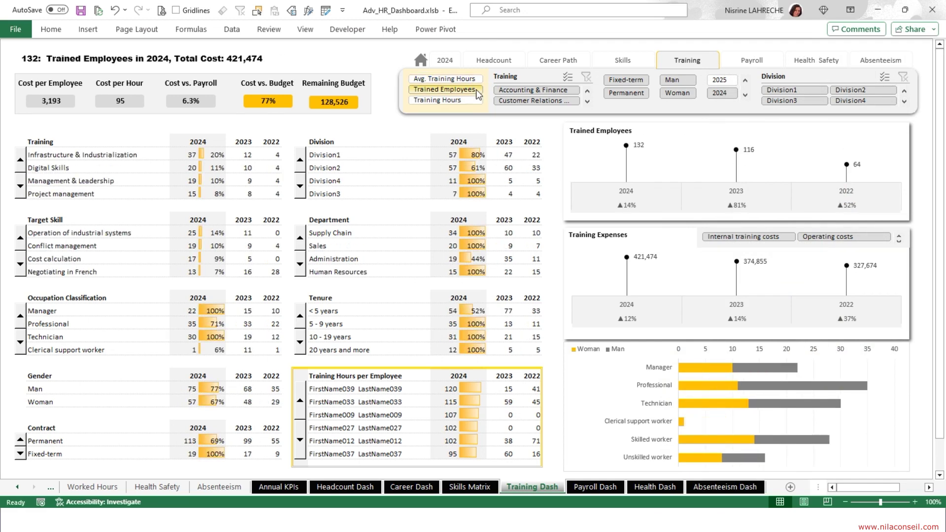
left_click(475, 101)
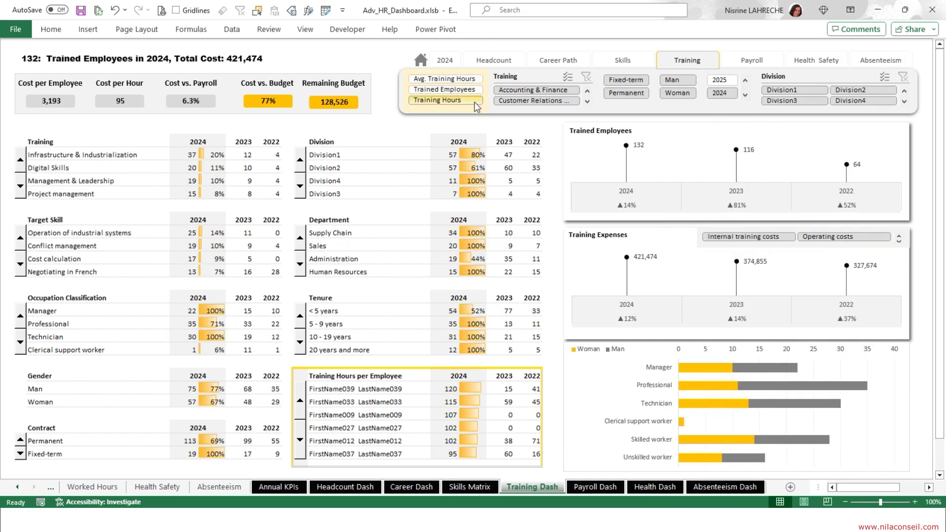
left_click(570, 101)
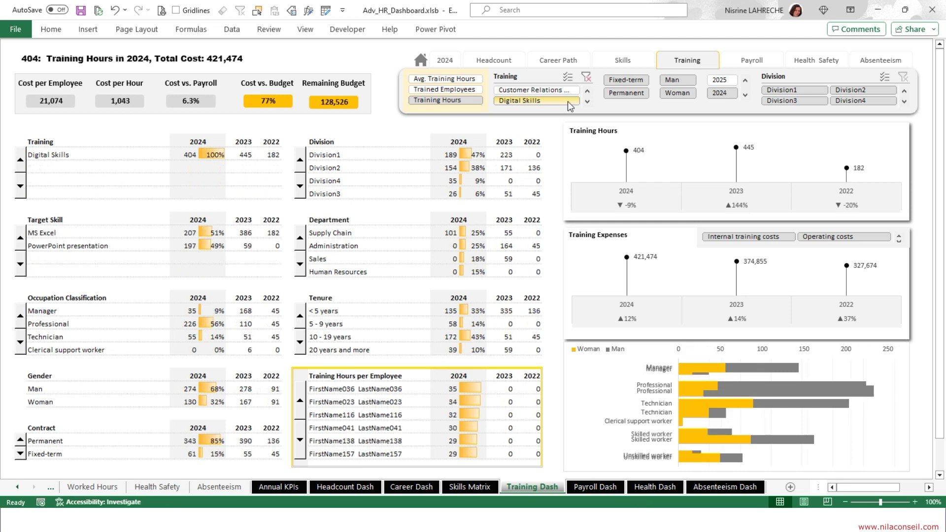
Step: Clear the Digital Skills filter, and filter the training hours by Permanent contracts and by Division1, restoring all data after each
left_click(586, 78)
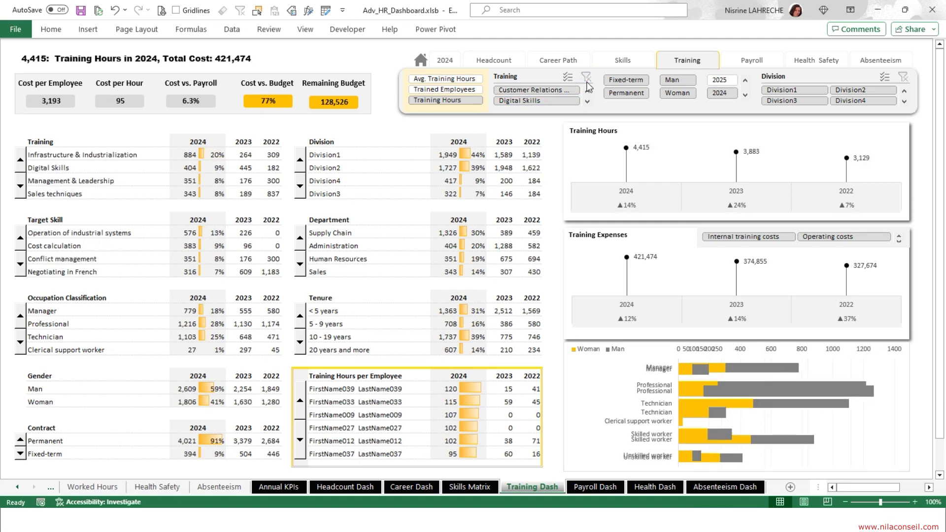
left_click(646, 97)
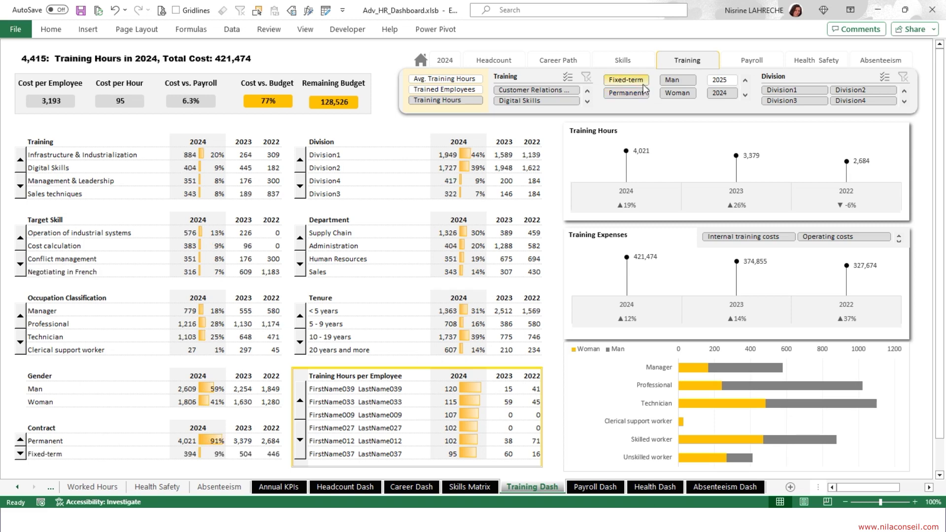
left_click(809, 92)
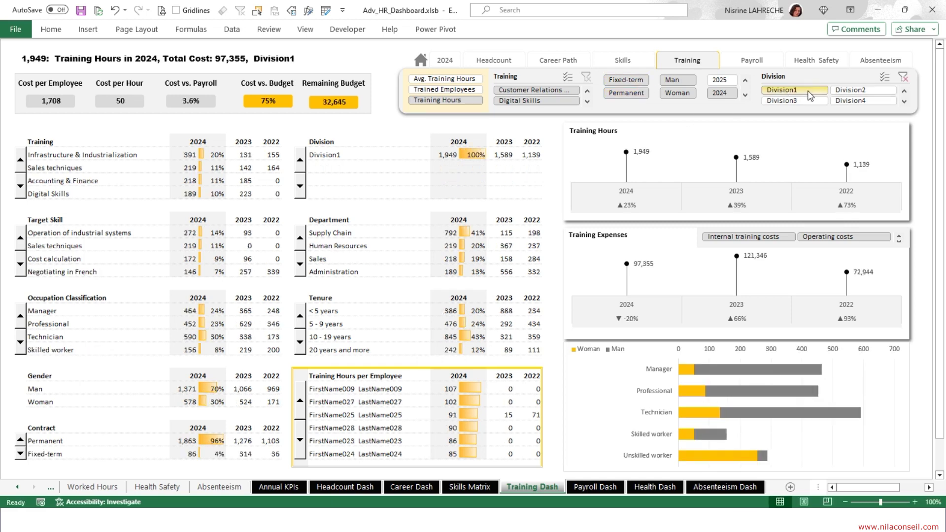
left_click(904, 81)
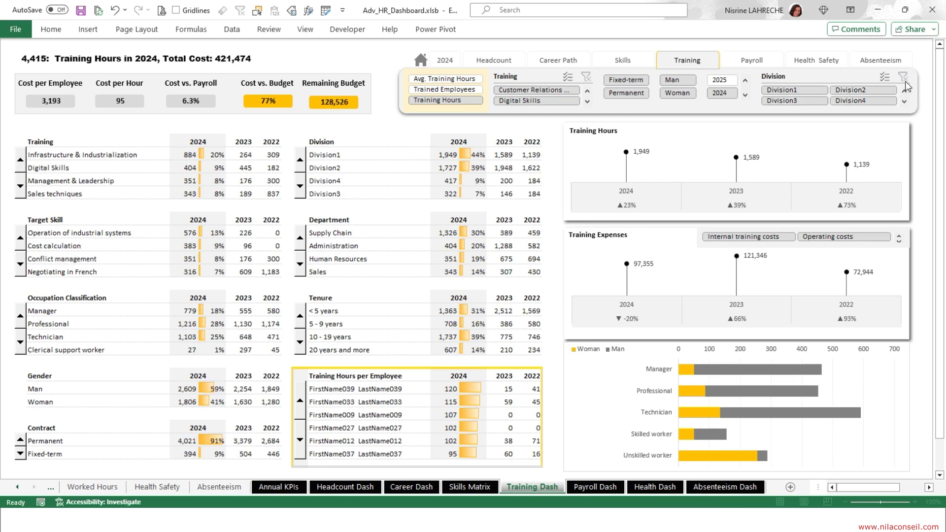
Step: Filter the training expenses by Training provider fees, and clear the expense type filter
left_click(882, 244)
right_click(886, 250)
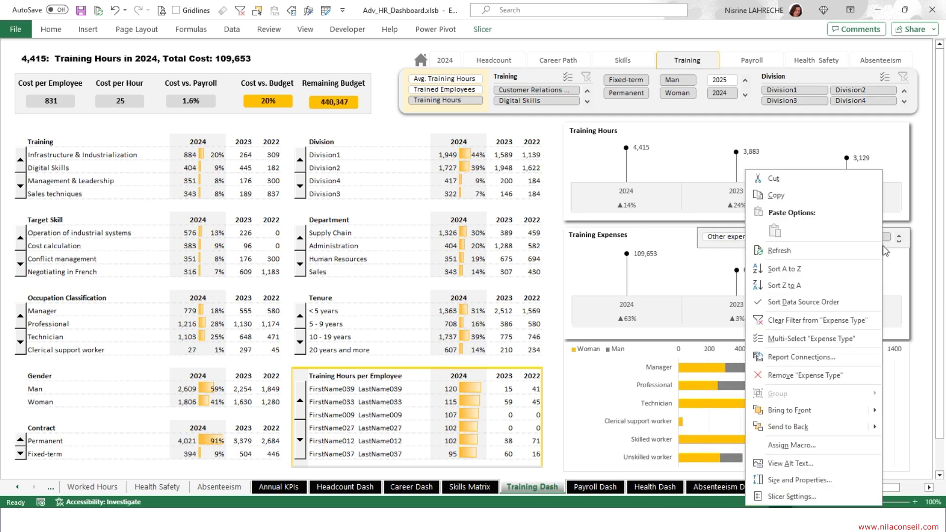
left_click(818, 321)
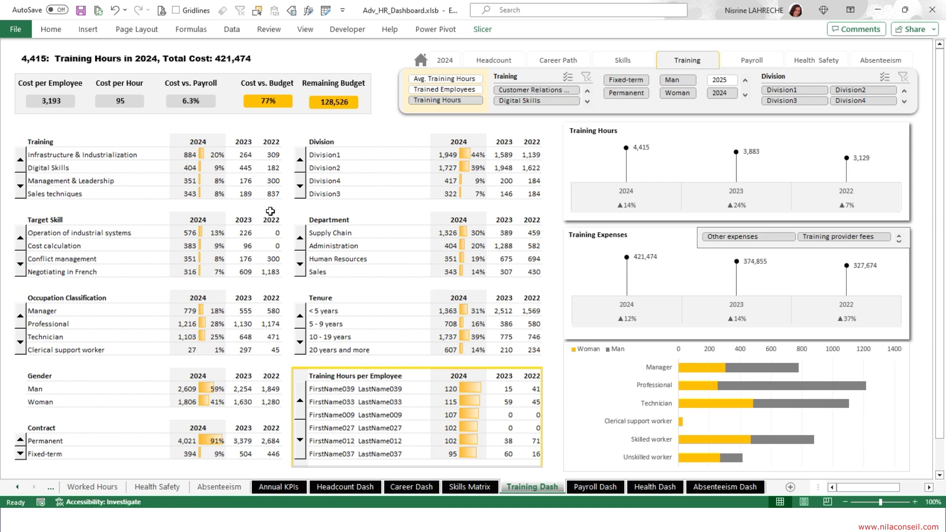
Step: Browse the rows of the Training, Target Skill and Occupation Classification tables on the Training page
left_click(20, 160)
left_click(20, 160)
left_click(20, 161)
left_click(21, 185)
left_click(22, 185)
left_click(21, 184)
left_click(21, 239)
left_click(21, 244)
left_click(22, 266)
left_click(21, 268)
left_click(20, 316)
left_click(19, 349)
Step: Browse the rows of the Division, Department, Tenure and Training Hours per Employee tables
left_click(300, 186)
left_click(299, 160)
left_click(299, 264)
left_click(300, 264)
left_click(301, 265)
left_click(301, 265)
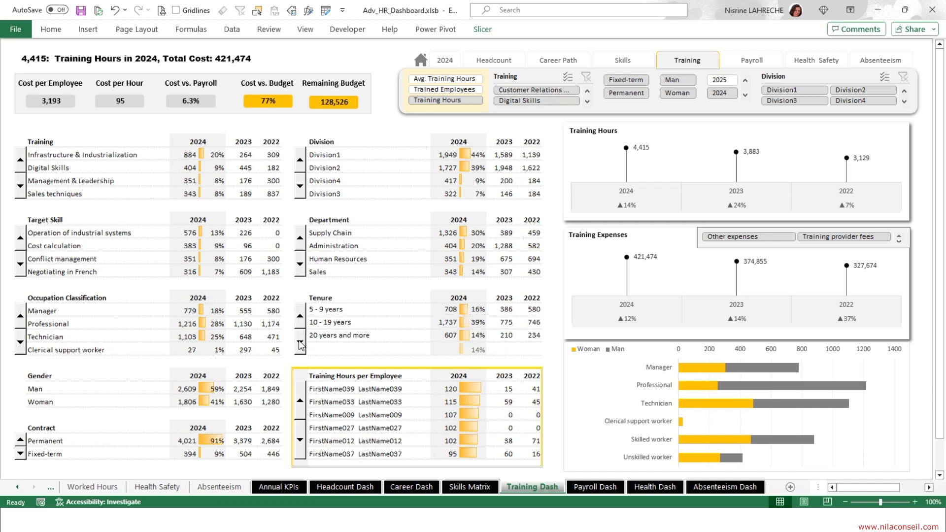
left_click(304, 410)
left_click(304, 411)
left_click(304, 411)
left_click(304, 410)
left_click(304, 410)
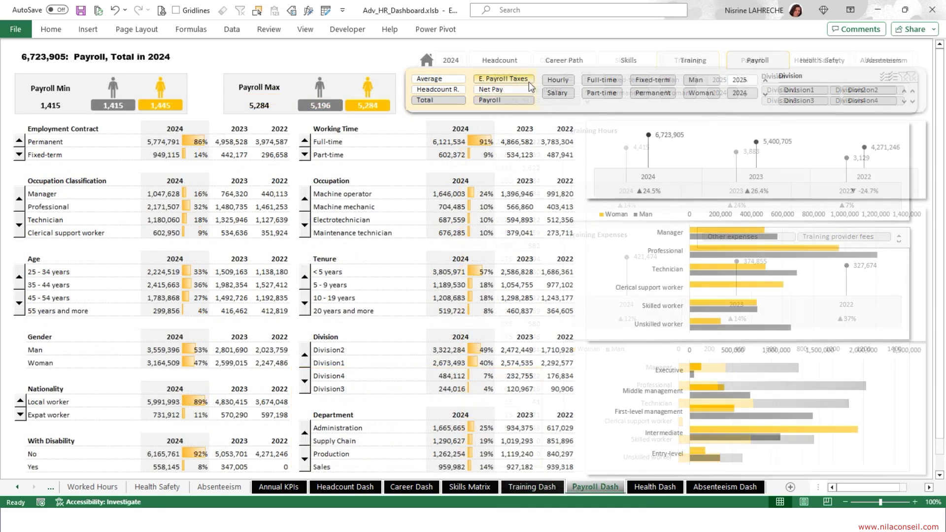
Step: On the Payroll page, view employer payroll taxes, net pay and payroll, switching between the Average, Headcount R. and Total measures
left_click(530, 81)
left_click(497, 89)
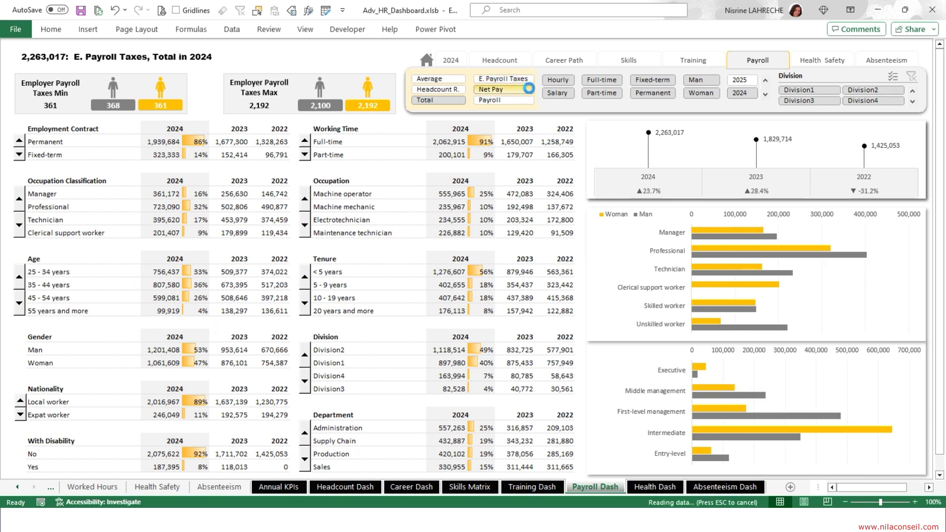
left_click(434, 79)
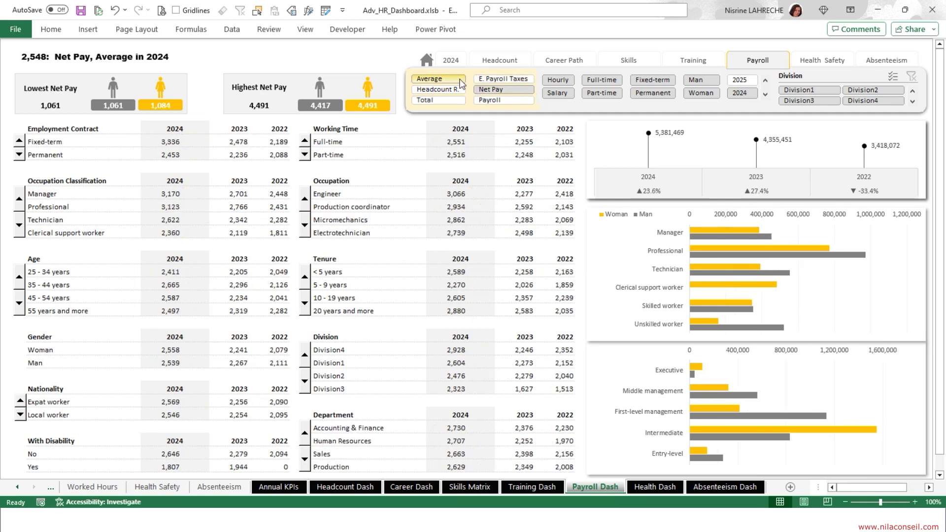
left_click(505, 99)
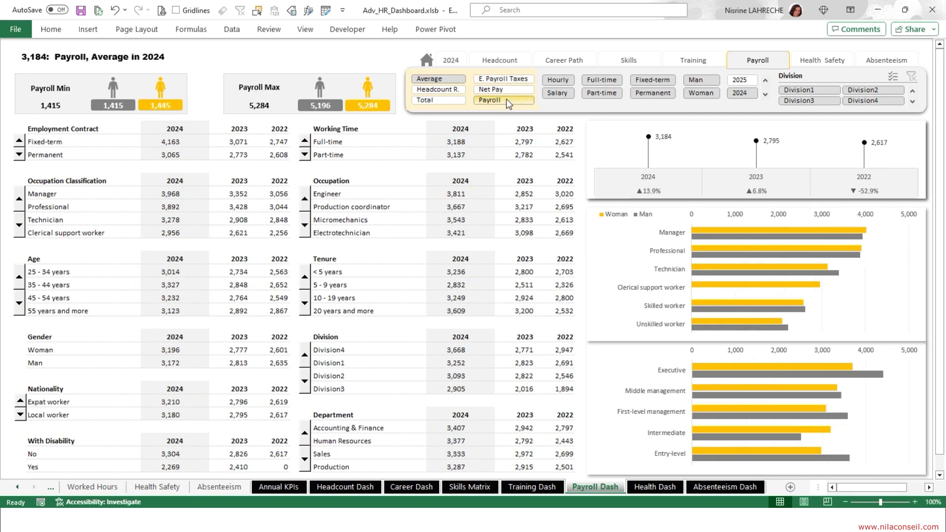
left_click(459, 91)
left_click(461, 100)
Step: Filter the payroll total by Hourly and by Salary pay, and restore both pay types
left_click(571, 84)
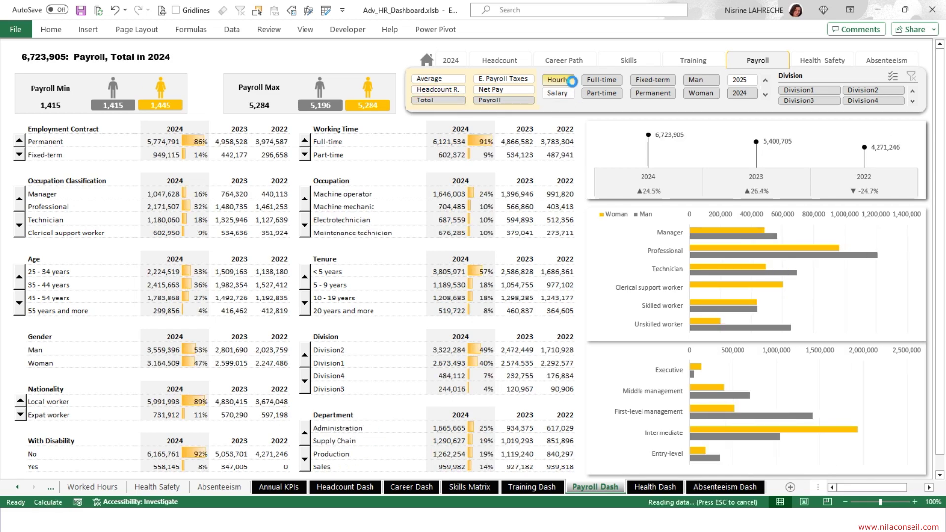
left_click(569, 91)
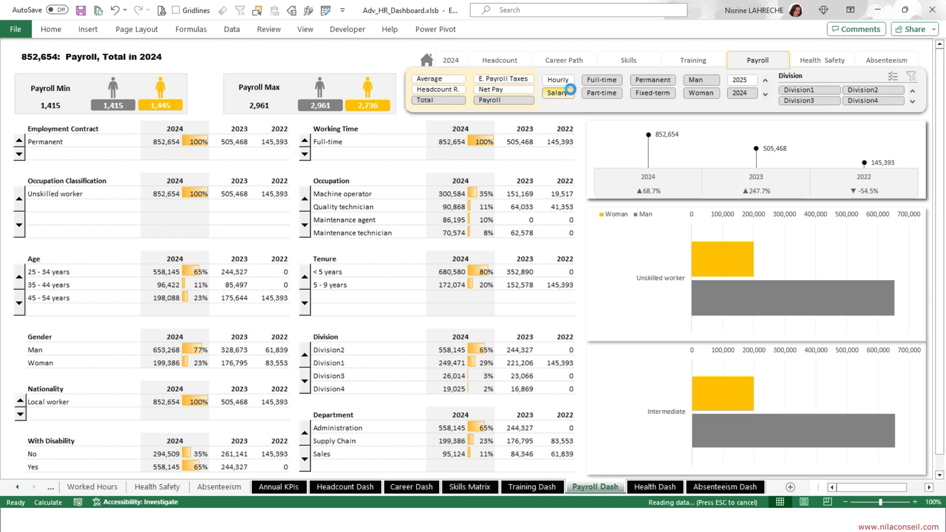
left_click(571, 82, "ctrl")
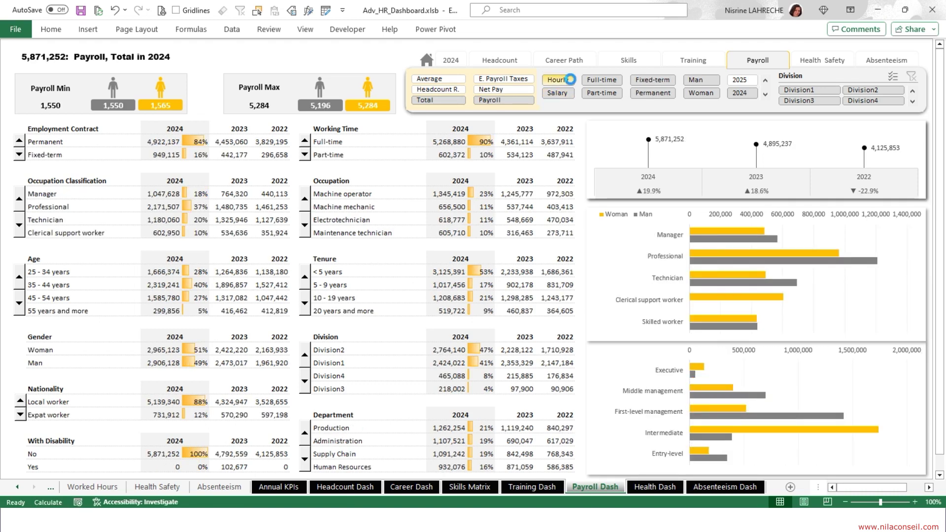
Step: Filter the payroll total by Full-time work, Permanent contracts and Division1, clearing each filter again
left_click(618, 83)
left_click(661, 94)
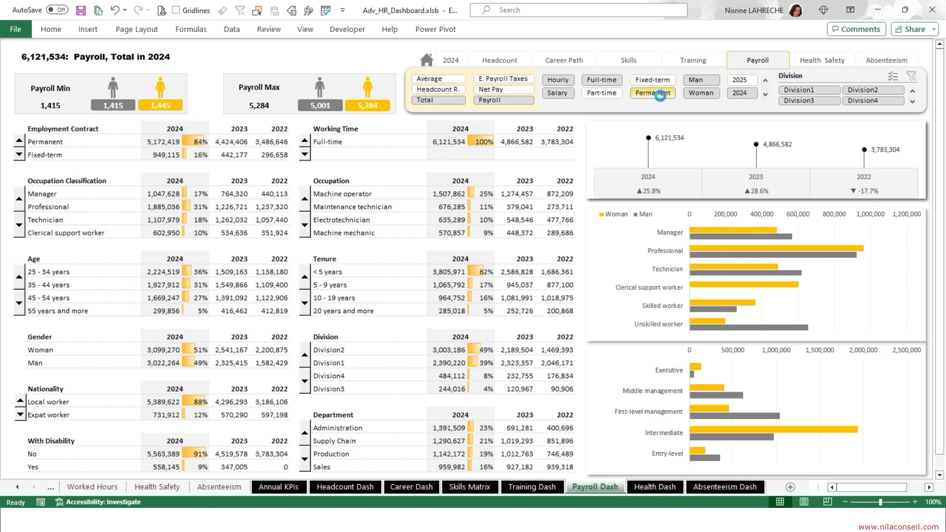
left_click(617, 94, "ctrl")
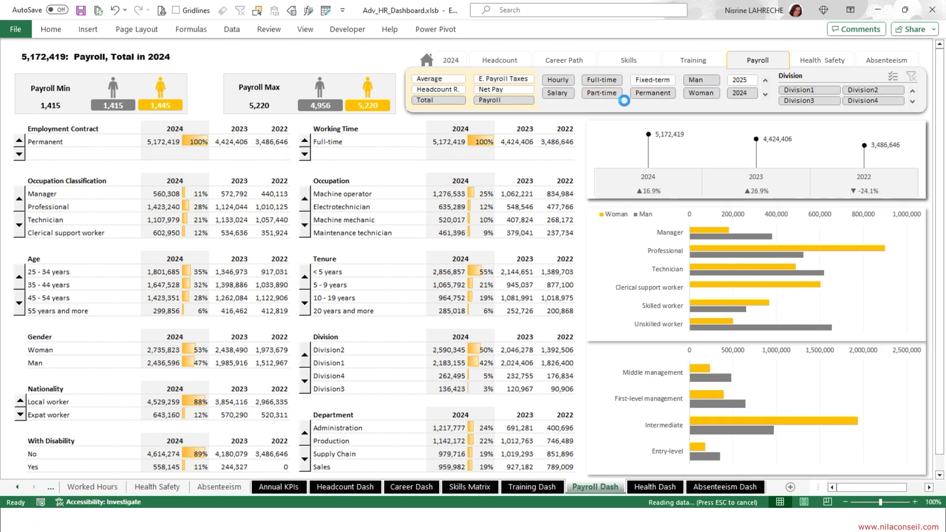
left_click(657, 80, "ctrl")
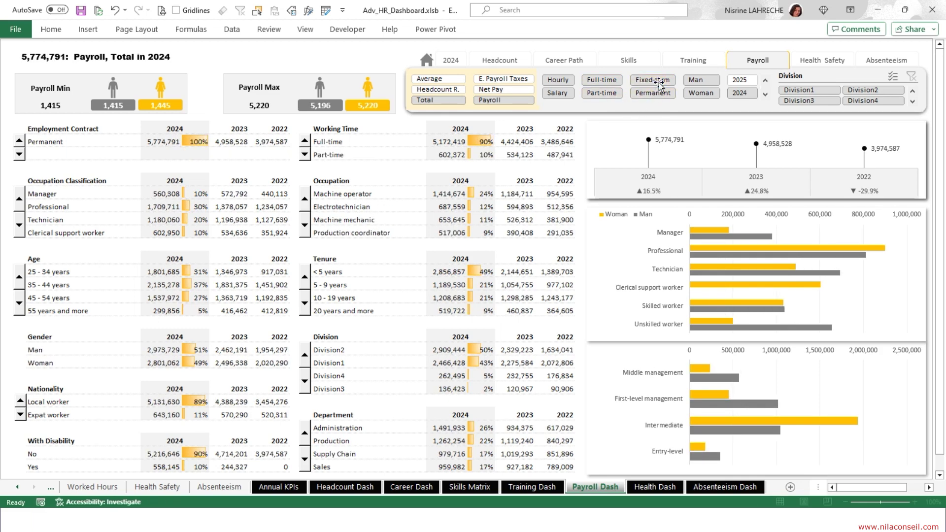
left_click(817, 91)
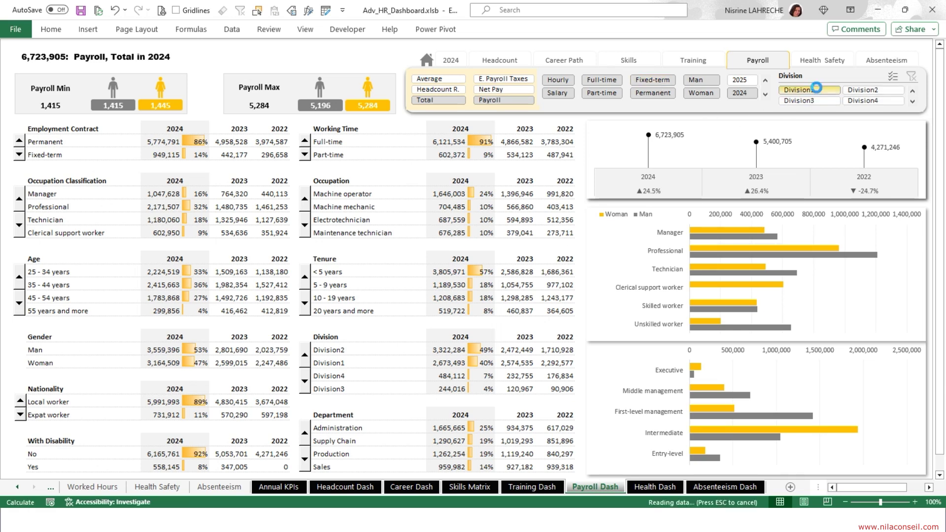
left_click(912, 78)
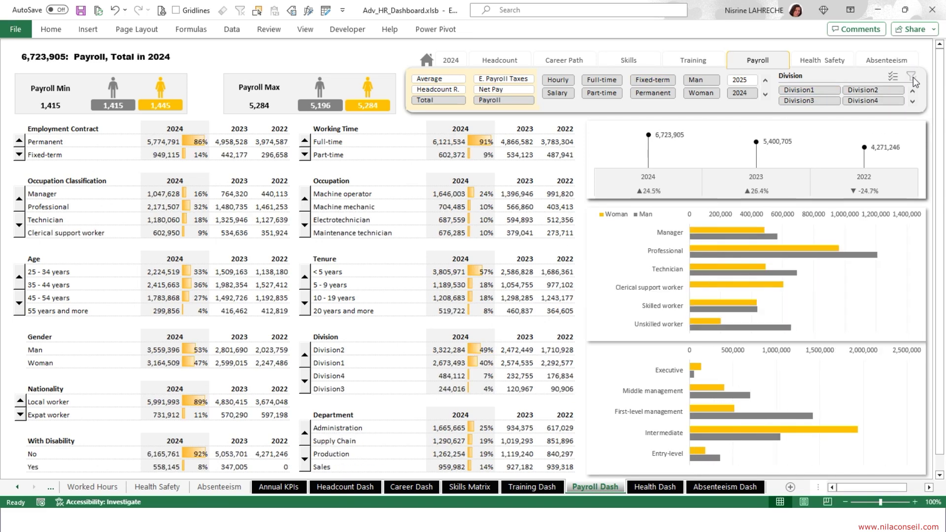
Step: Browse the rows of the Employment Contract and Working Time payroll tables
left_click(24, 151)
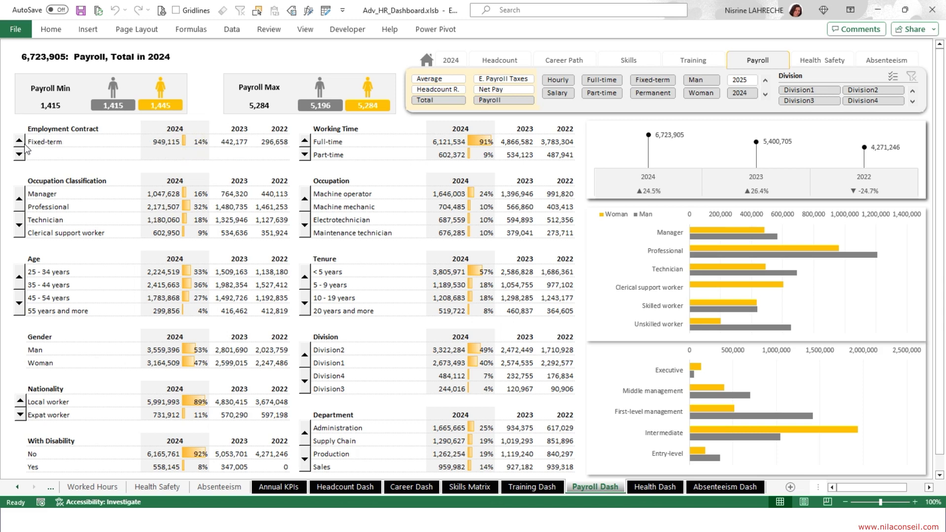
left_click(18, 157)
left_click(301, 142)
left_click(306, 155)
Step: Browse the rows of the Occupation Classification, Age and Nationality payroll tables
left_click(19, 203)
left_click(19, 202)
left_click(19, 226)
left_click(20, 227)
left_click(21, 279)
left_click(21, 278)
left_click(20, 301)
left_click(21, 301)
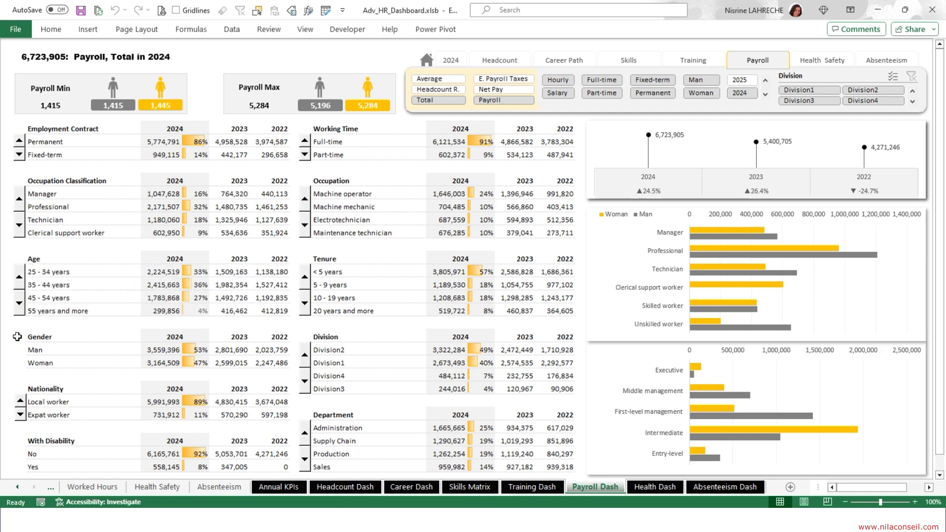
left_click(20, 415)
left_click(21, 415)
Step: Browse the rows of the Occupation, Tenure, Division and Department payroll tables
left_click(304, 202)
left_click(304, 202)
left_click(304, 199)
left_click(304, 199)
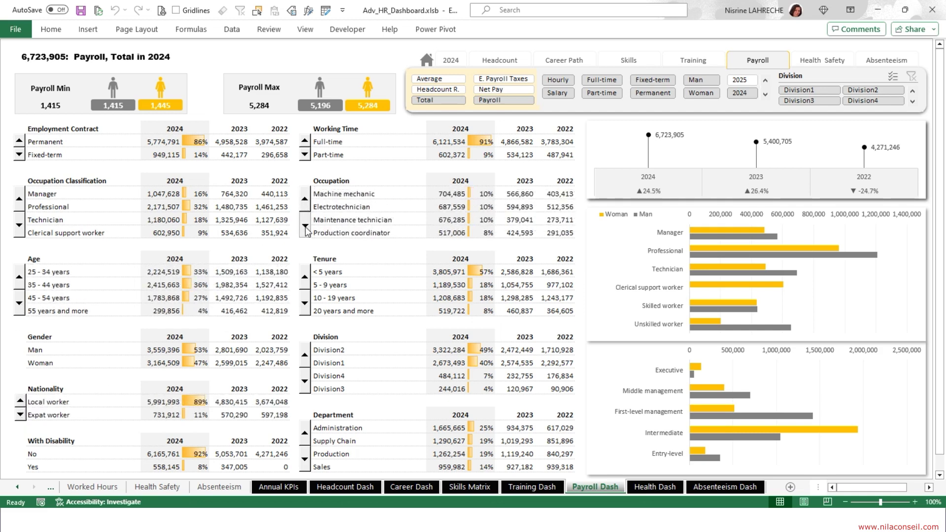
left_click(305, 284)
left_click(305, 302)
left_click(305, 356)
left_click(305, 384)
left_click(305, 435)
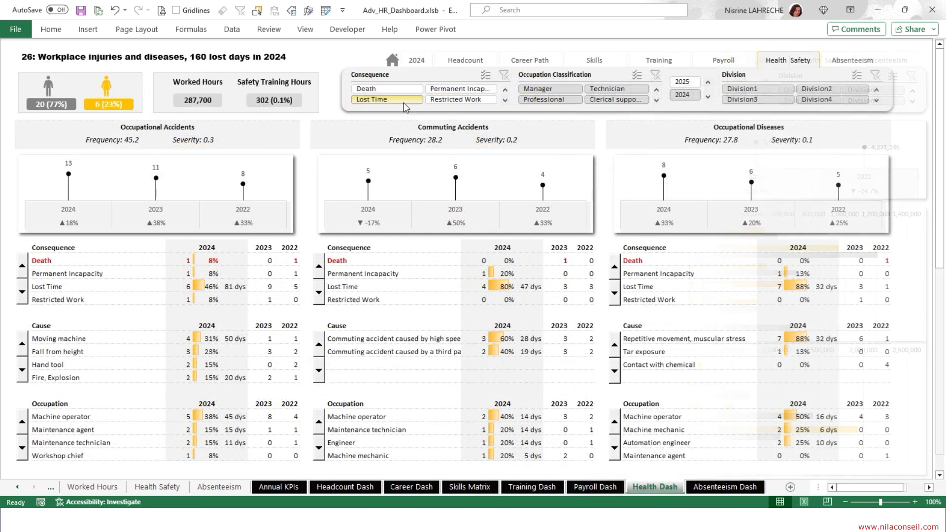
Step: On the Health Safety page, filter by the Lost Time consequence, Professional classification and Division1, clearing each filter again
left_click(404, 102)
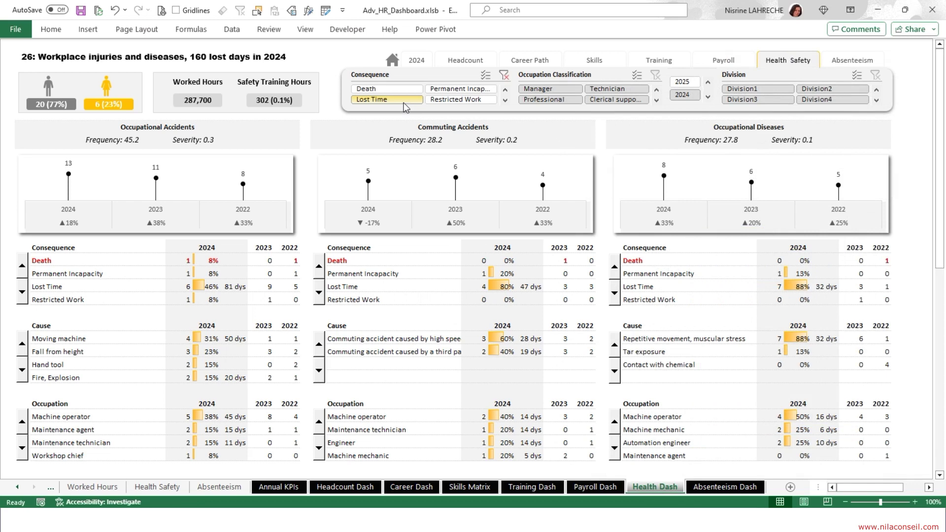
left_click(507, 75)
left_click(576, 100)
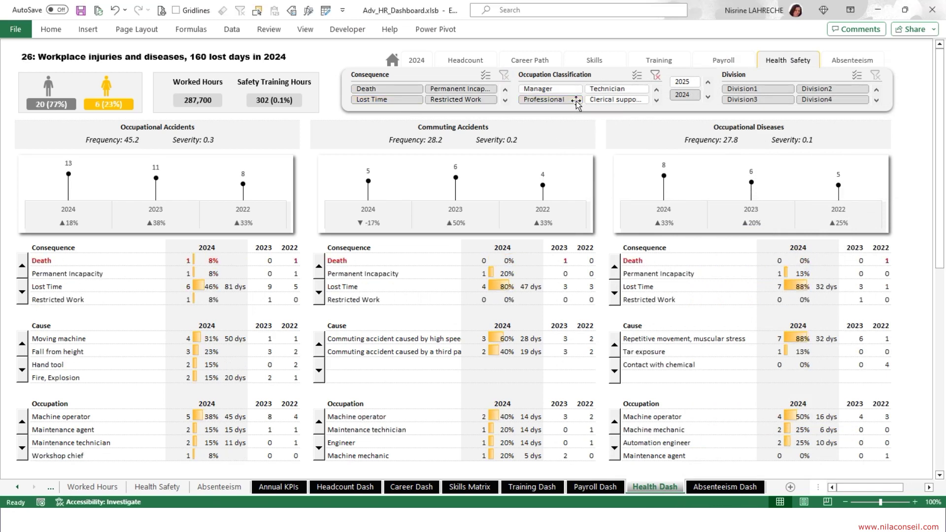
left_click(655, 75)
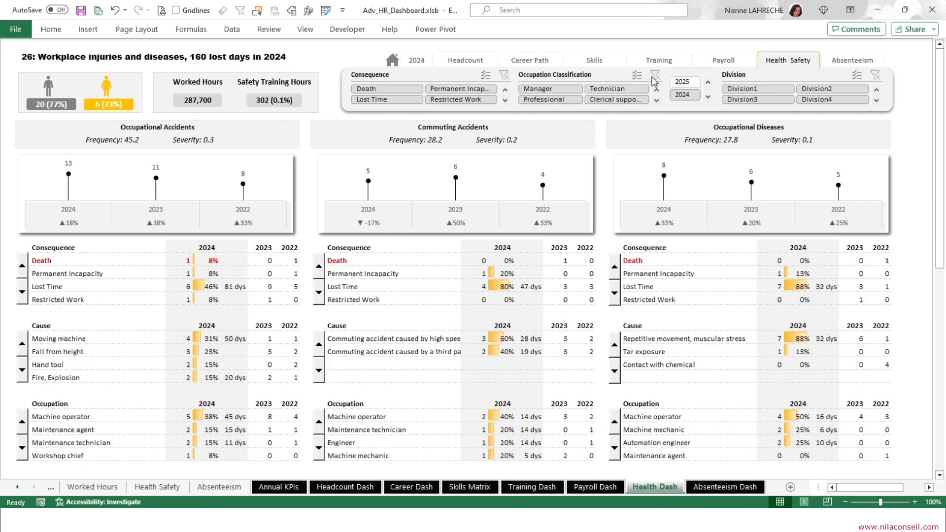
left_click(768, 89)
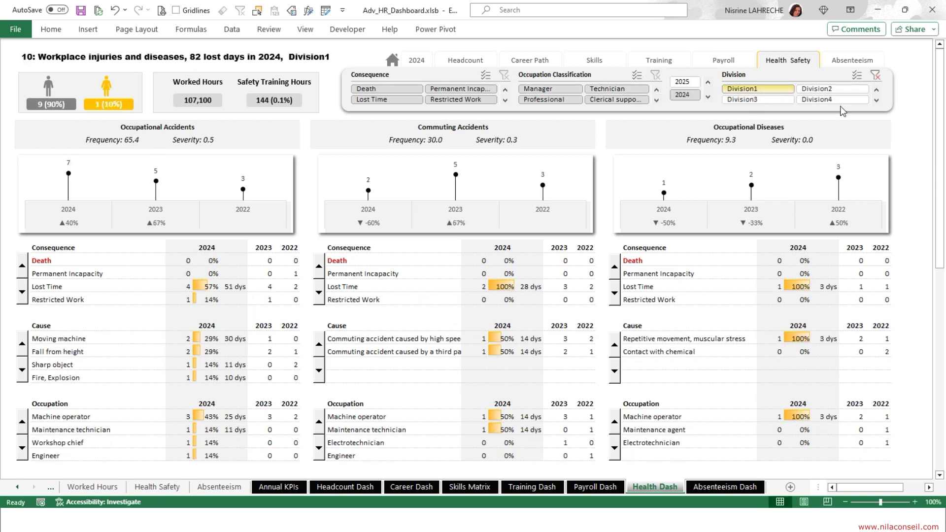
left_click(875, 77)
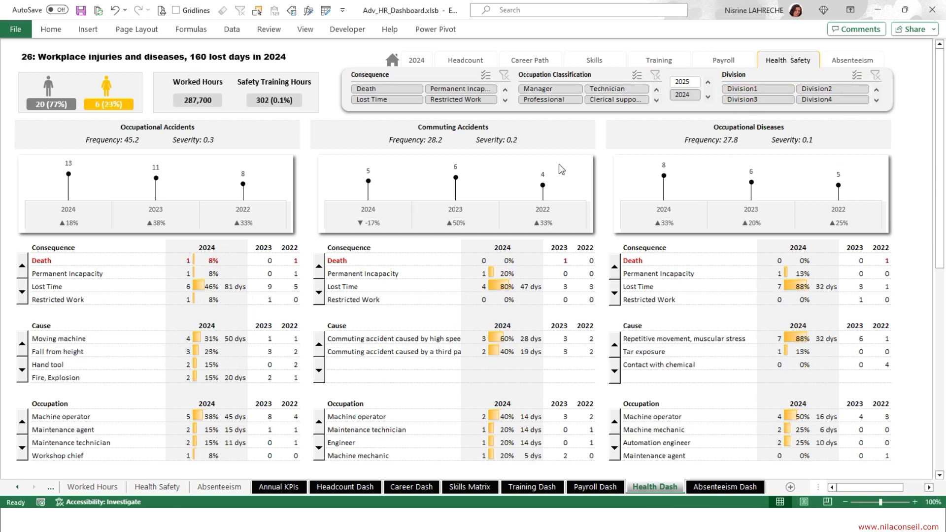
Step: Browse the rows of the Consequence, Cause and Occupation tables for occupational accidents
left_click(23, 266)
left_click(24, 266)
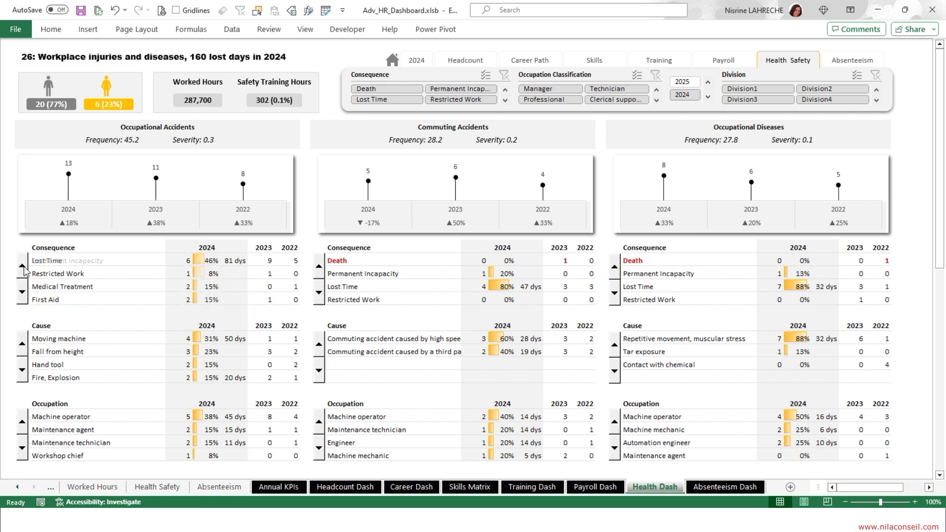
left_click(23, 294)
left_click(23, 294)
left_click(23, 343)
left_click(22, 343)
left_click(22, 369)
left_click(22, 370)
left_click(22, 421)
left_click(23, 422)
left_click(23, 422)
left_click(21, 445)
left_click(21, 445)
left_click(21, 444)
Step: Browse the rows of the Consequence, Cause and Occupation tables for commuting accidents
left_click(319, 270)
left_click(319, 270)
left_click(319, 293)
left_click(319, 293)
left_click(319, 370)
left_click(319, 447)
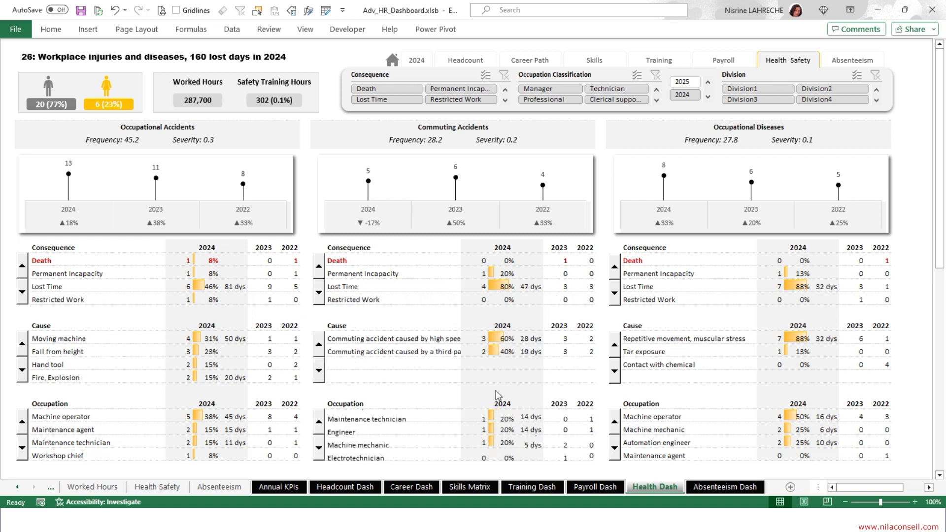
Step: Browse the rows of the Consequence, Cause and Occupation tables for occupational diseases
left_click(614, 293)
left_click(614, 293)
left_click(614, 270)
left_click(614, 270)
left_click(615, 365)
left_click(614, 348)
left_click(615, 420)
left_click(615, 420)
left_click(615, 420)
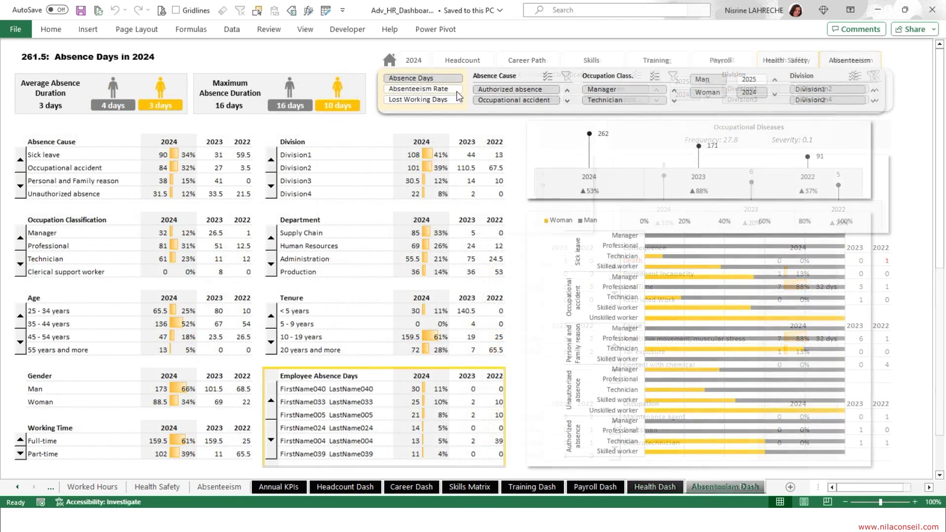
Step: On the Absenteeism page, show the figures as absenteeism rate and lost working days, and return to absence days
left_click(457, 90)
left_click(461, 100)
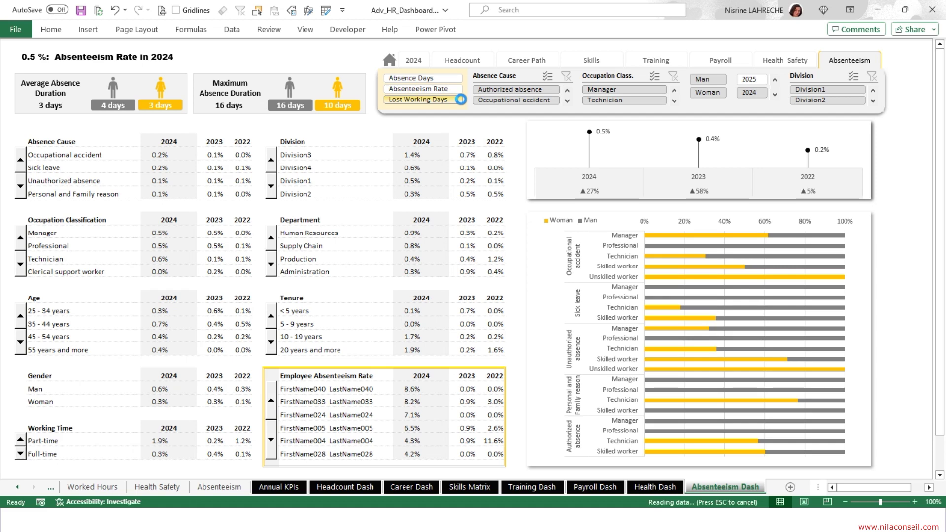
left_click(456, 82)
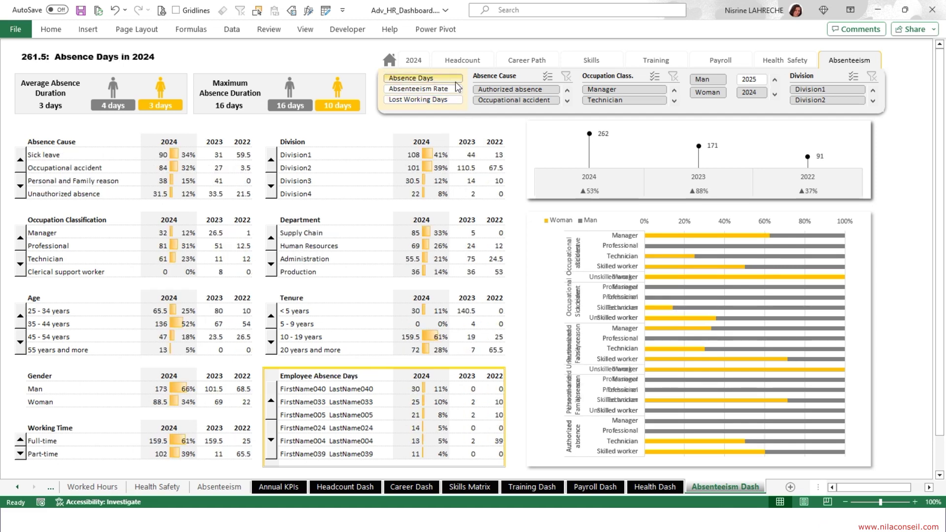
Step: Filter the absence days by the Occupational accident cause, clear that filter, and filter by the Technician classification
left_click(507, 101)
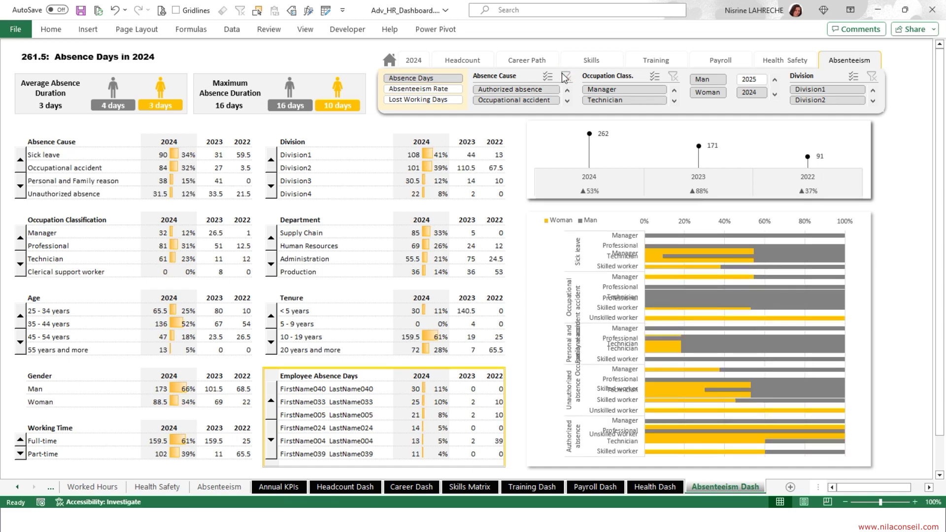
left_click(640, 102)
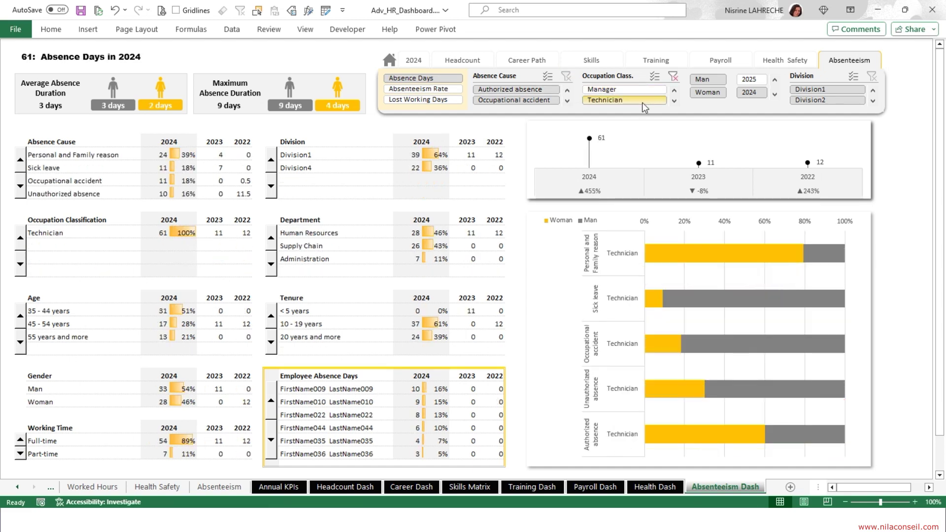
Step: Filter the technicians' absence days by Man and by Woman, restore both genders, and clear the occupation classification filter
left_click(709, 81)
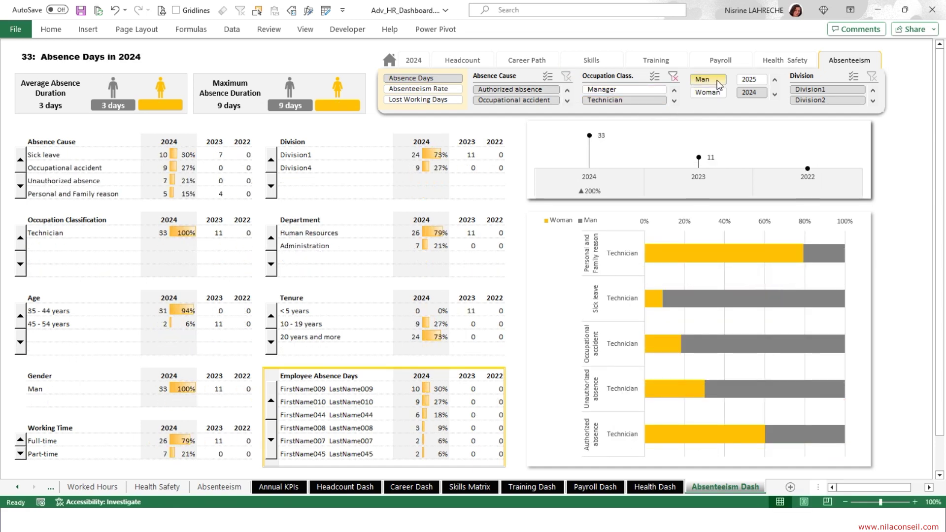
left_click(708, 96)
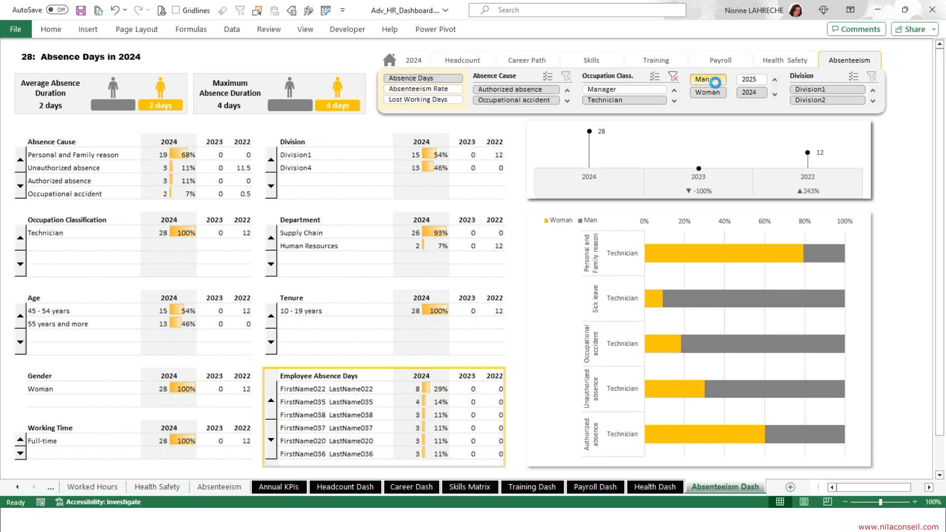
left_click(714, 80, "ctrl")
left_click(674, 77)
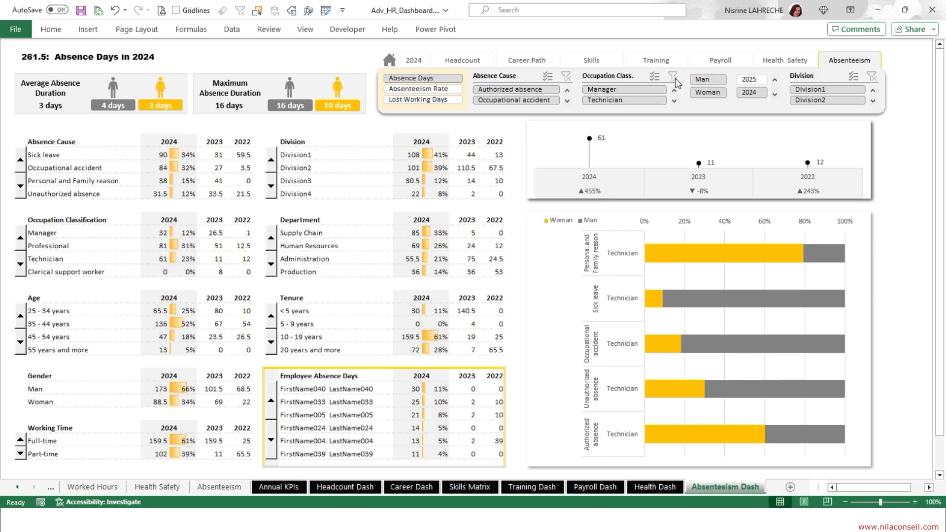
Step: Filter the absence days by Division1 and clear the division filter
left_click(845, 92)
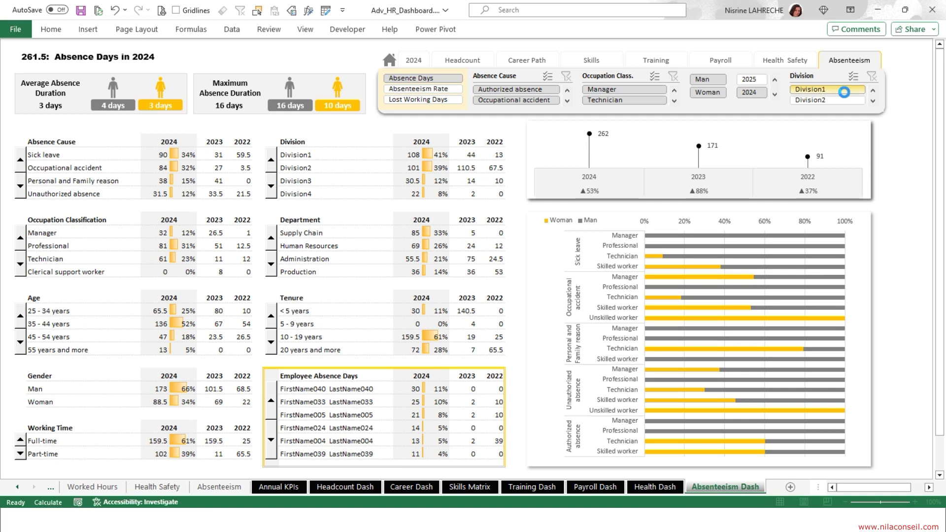
left_click(871, 77)
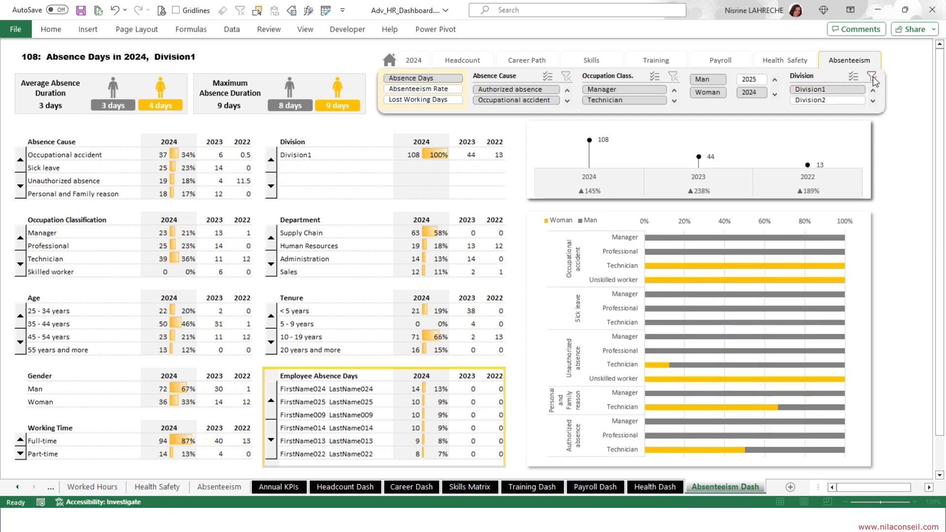
Step: Browse the rows of the Absence Cause, Occupation Classification and Age tables on the Absenteeism page
left_click(20, 159)
left_click(19, 160)
left_click(19, 160)
left_click(24, 191)
left_click(23, 191)
left_click(23, 240)
left_click(23, 239)
left_click(23, 266)
left_click(22, 316)
left_click(23, 342)
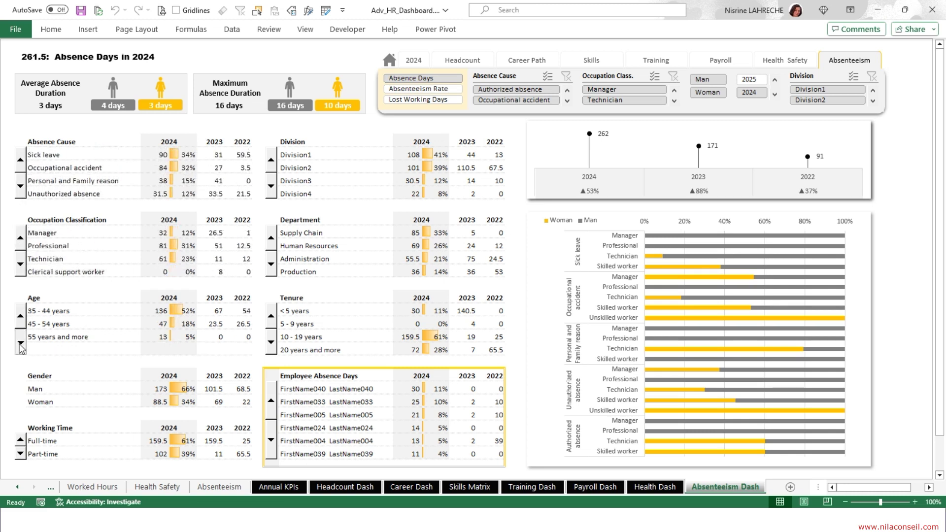
Step: Browse the rows of the Division, Department and Tenure tables on the Absenteeism page
left_click(271, 186)
left_click(271, 160)
left_click(270, 263)
left_click(271, 263)
left_click(271, 238)
left_click(270, 238)
left_click(270, 342)
left_click(270, 316)
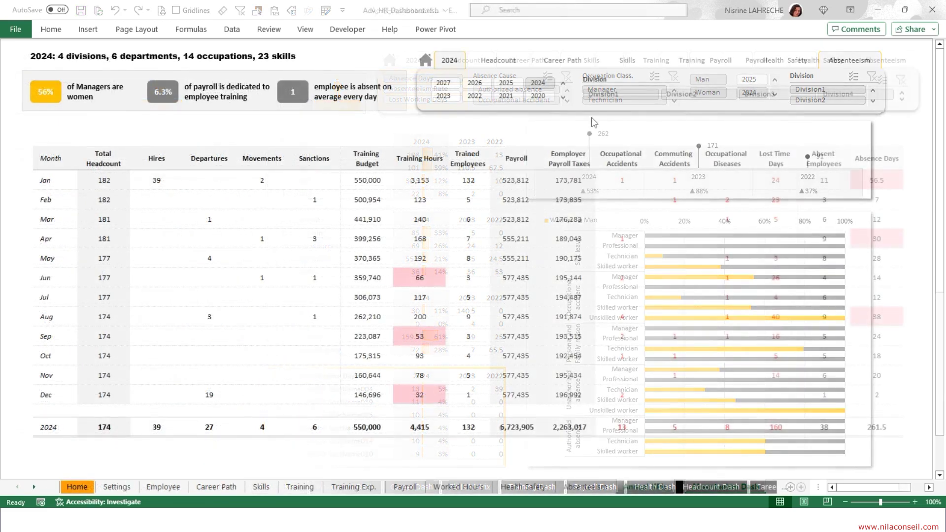
Step: On the Annual KPIs page for 2024, filter the figures by Division1 and by Division2, and clear the division filter
left_click(629, 99)
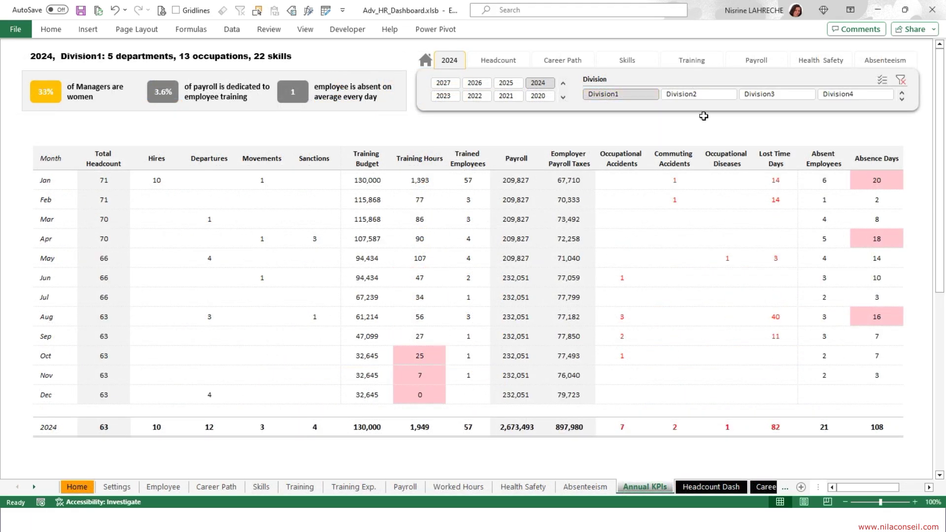
left_click(707, 97)
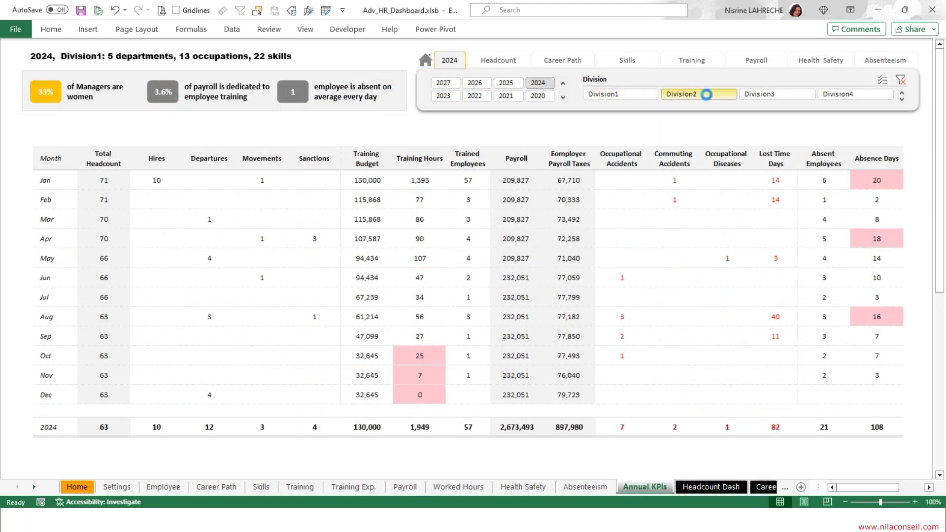
left_click(900, 80)
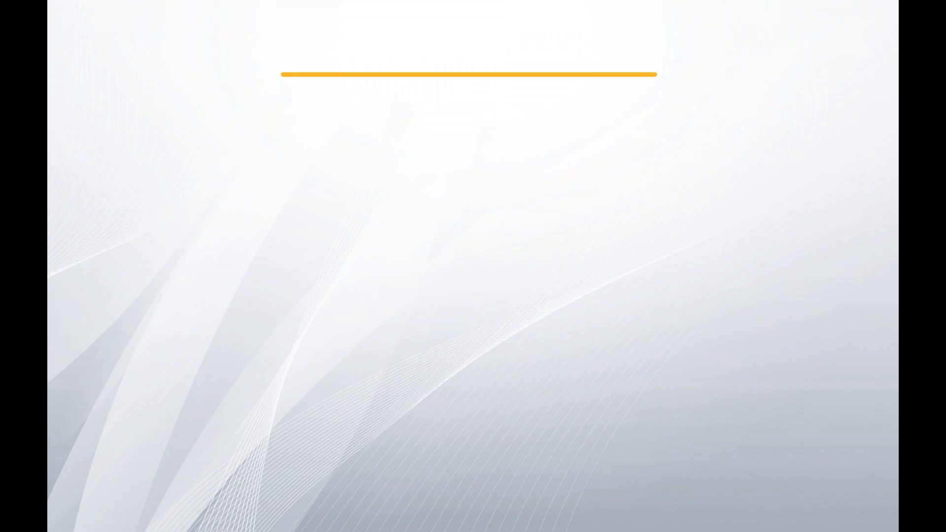